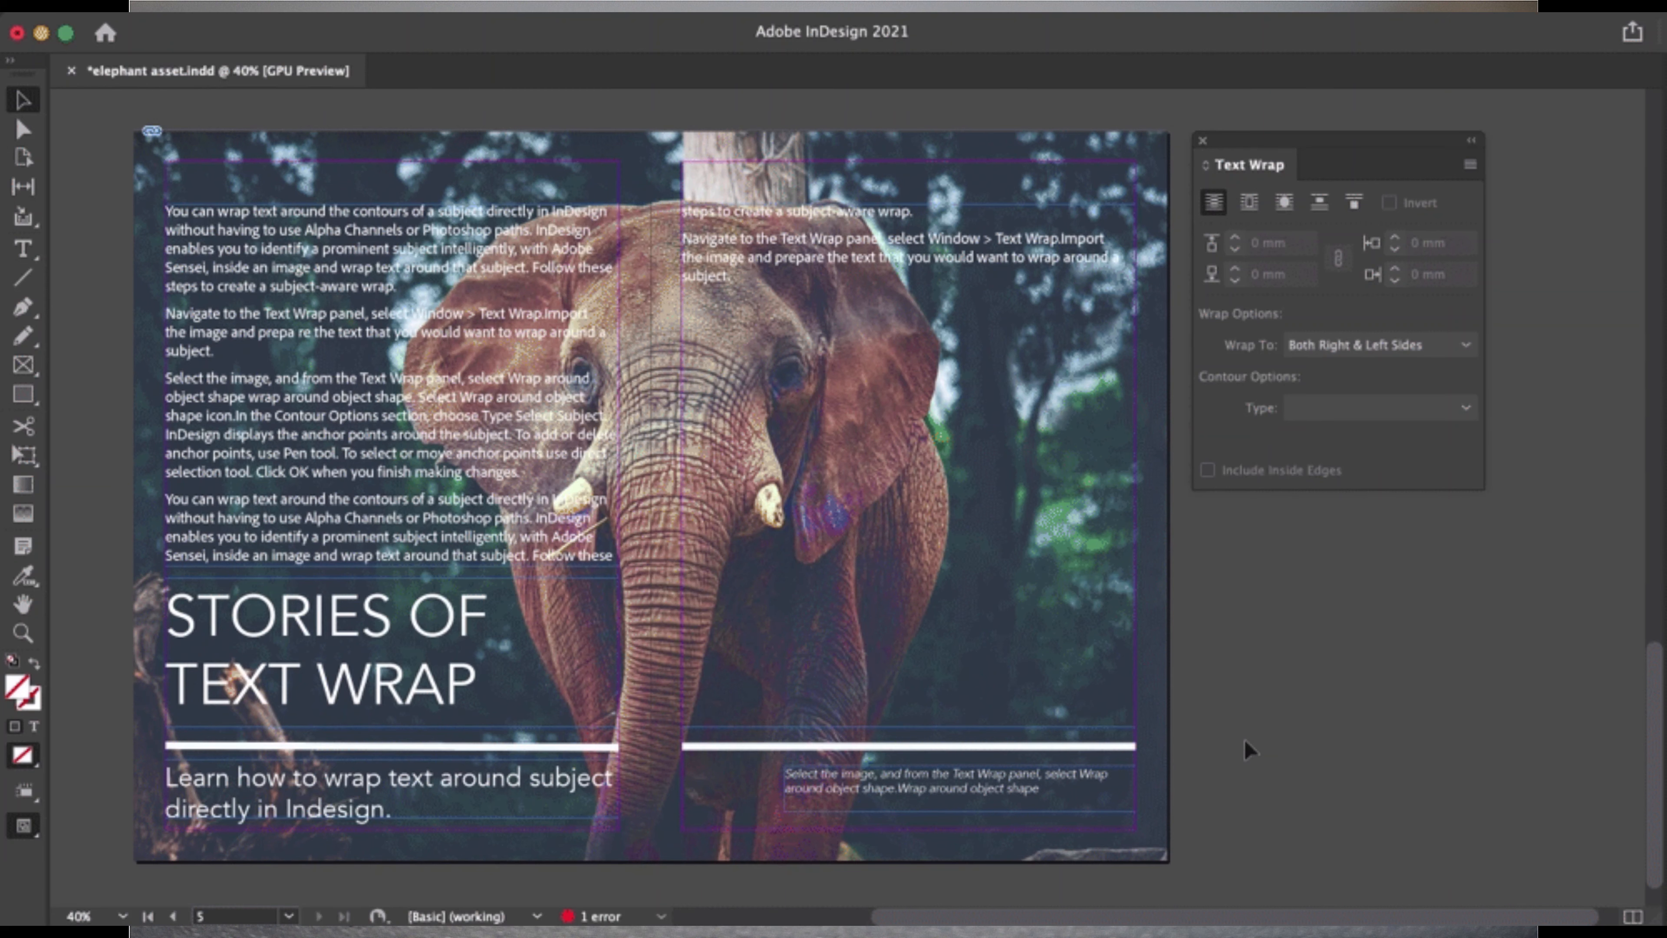
Step: Wrap the text around the elephant's shape, using Select Subject as the contour type for the image
{"action": "left_click", "coordinate": [1146, 648]}
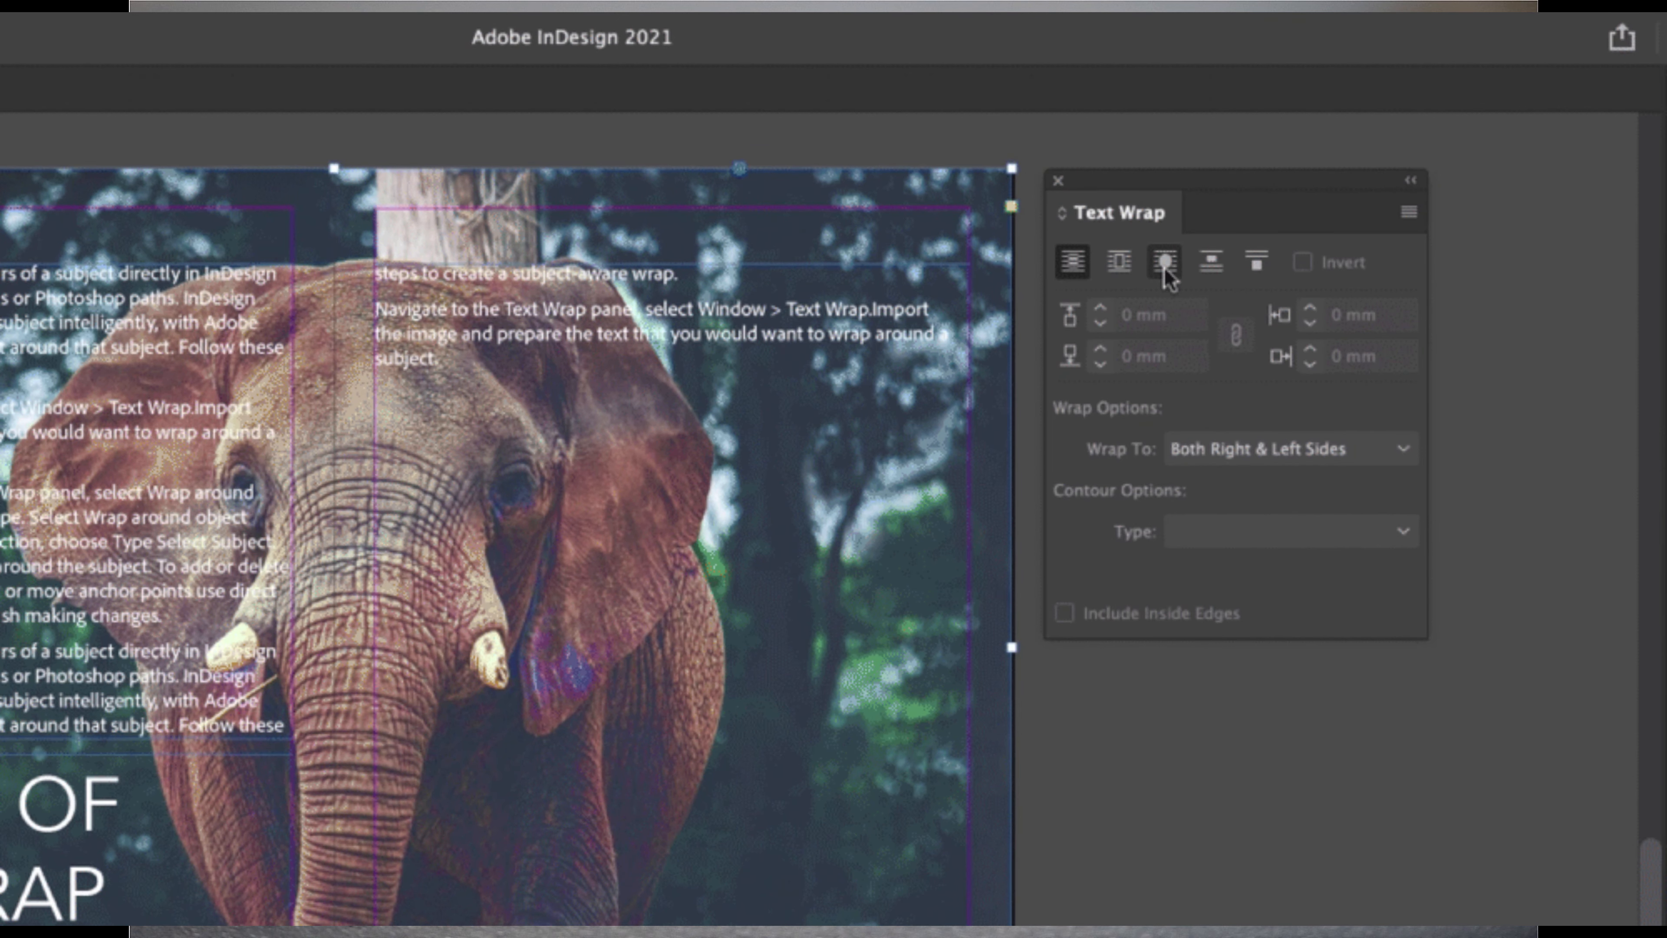
{"action": "left_click", "coordinate": [1284, 204]}
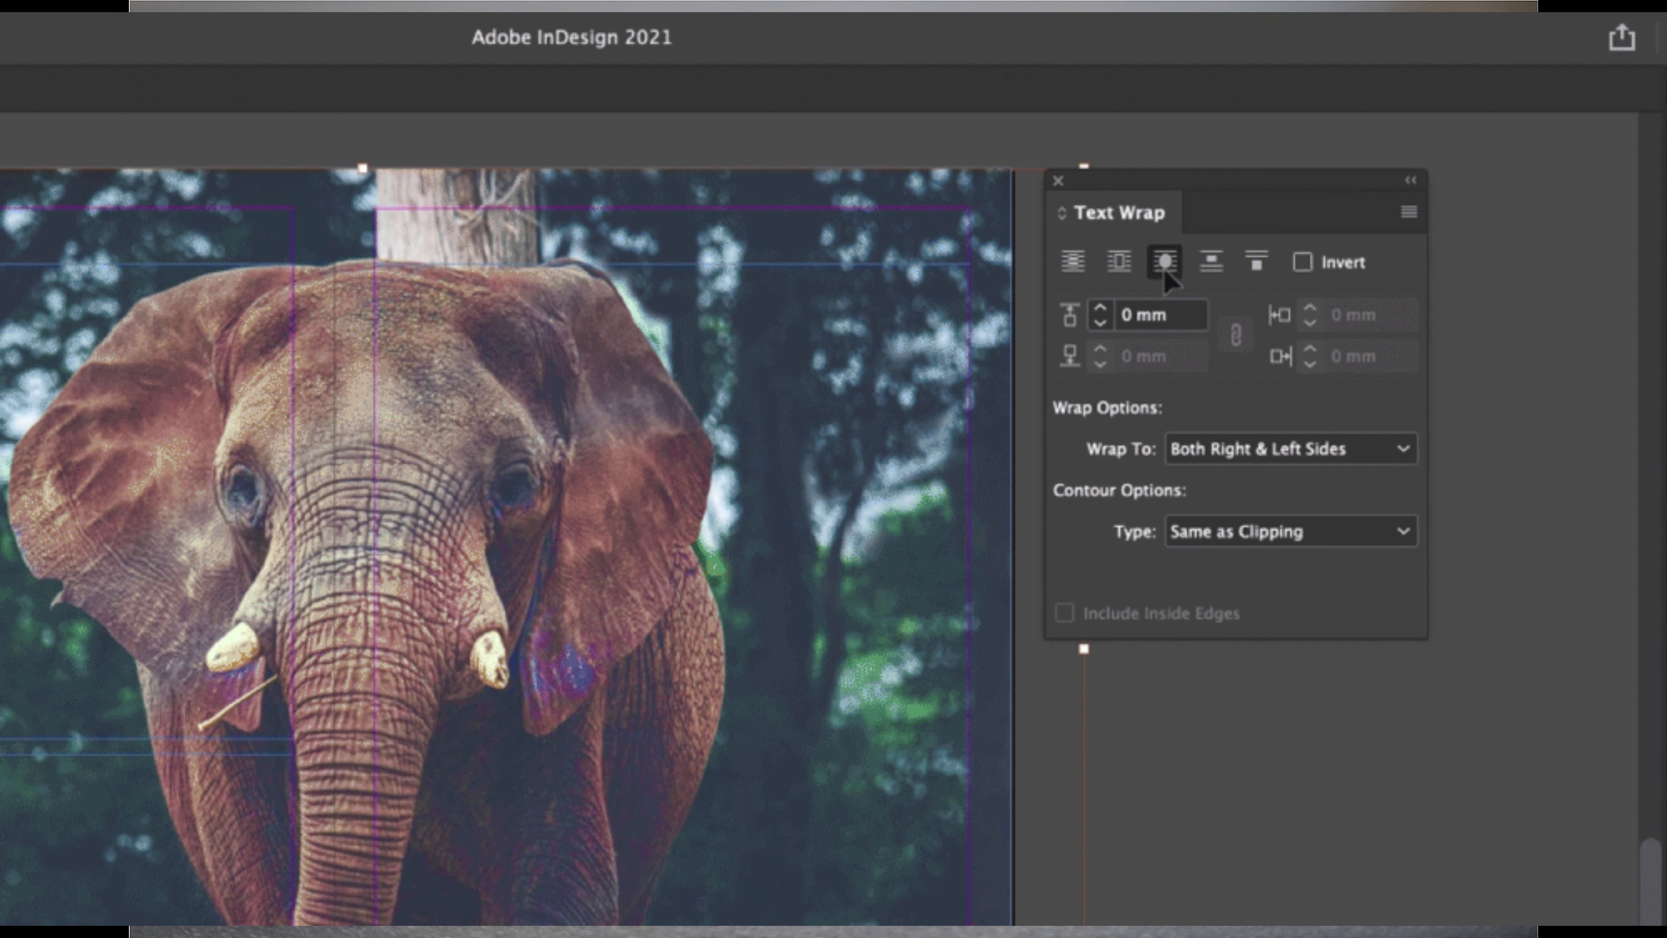
{"action": "left_click", "coordinate": [1256, 530]}
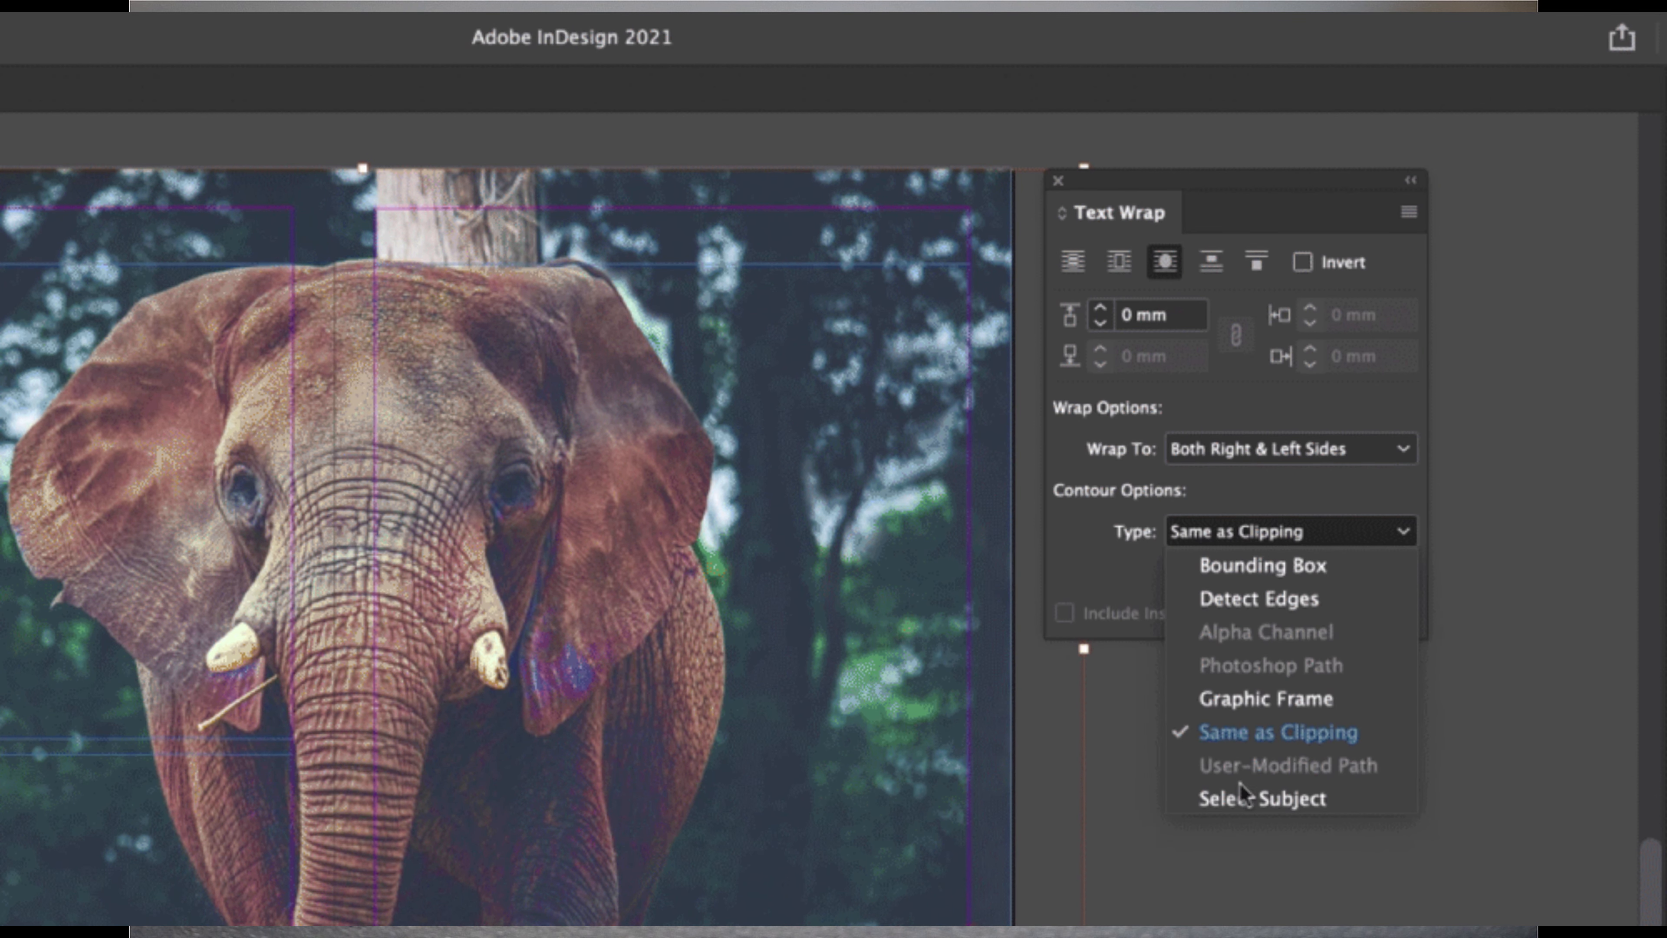
{"action": "left_click", "coordinate": [1238, 796]}
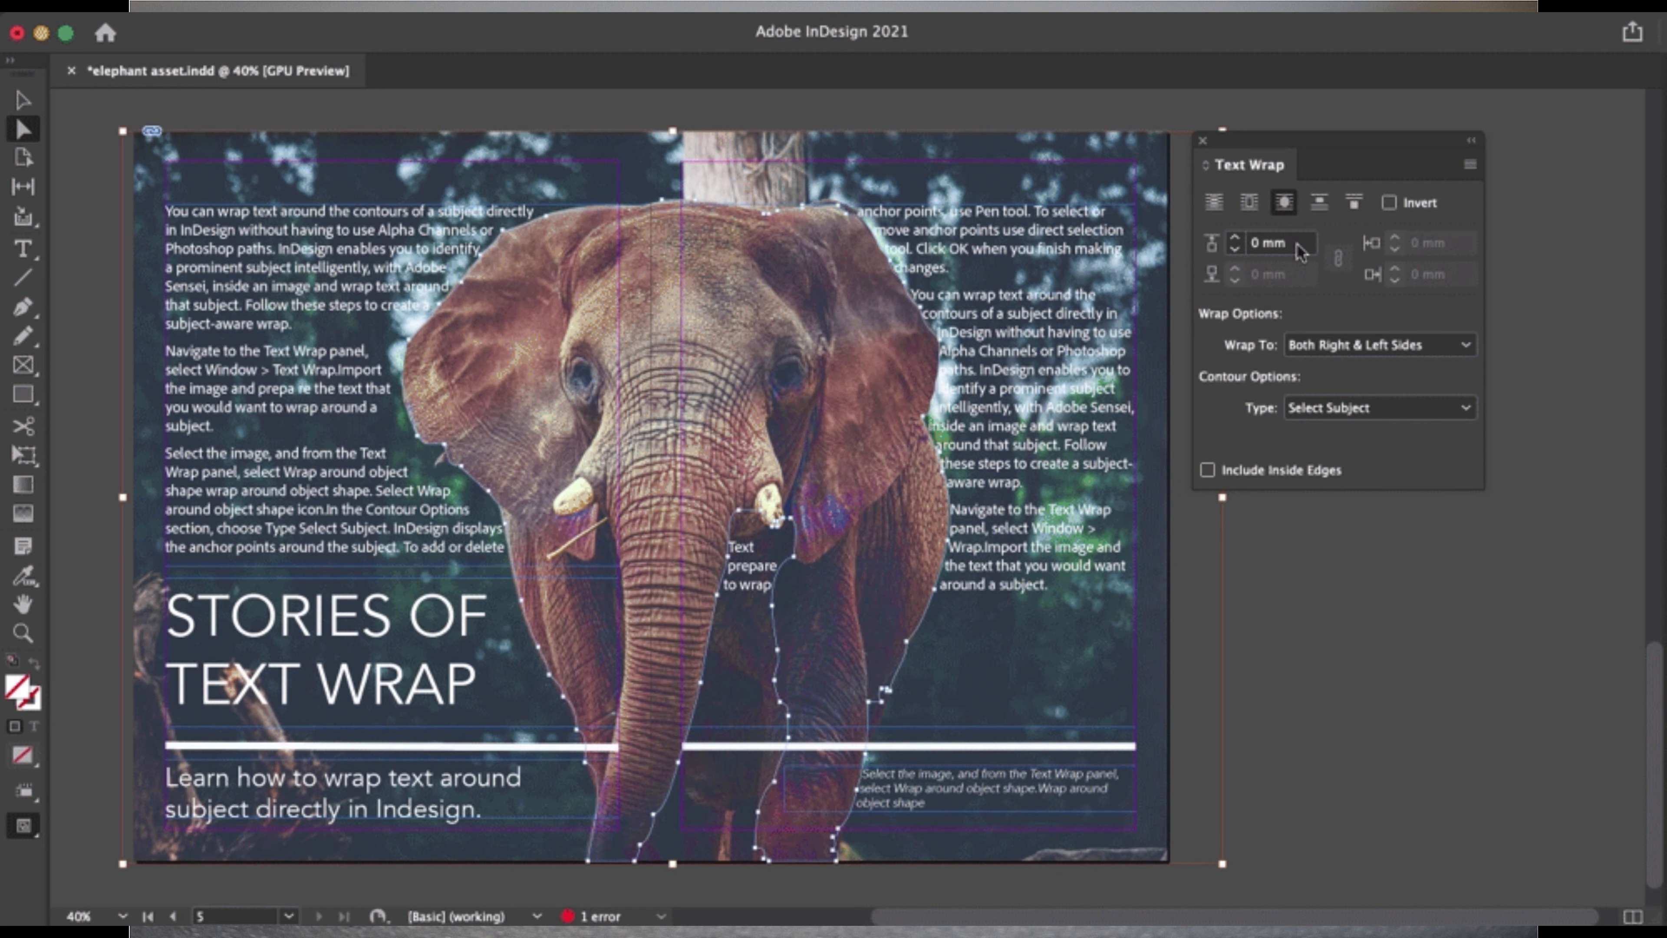
Step: Set the elephant image's text wrap offset to 10 mm and deselect the image
{"action": "left_click", "coordinate": [1299, 248]}
{"action": "type", "text": "1"}
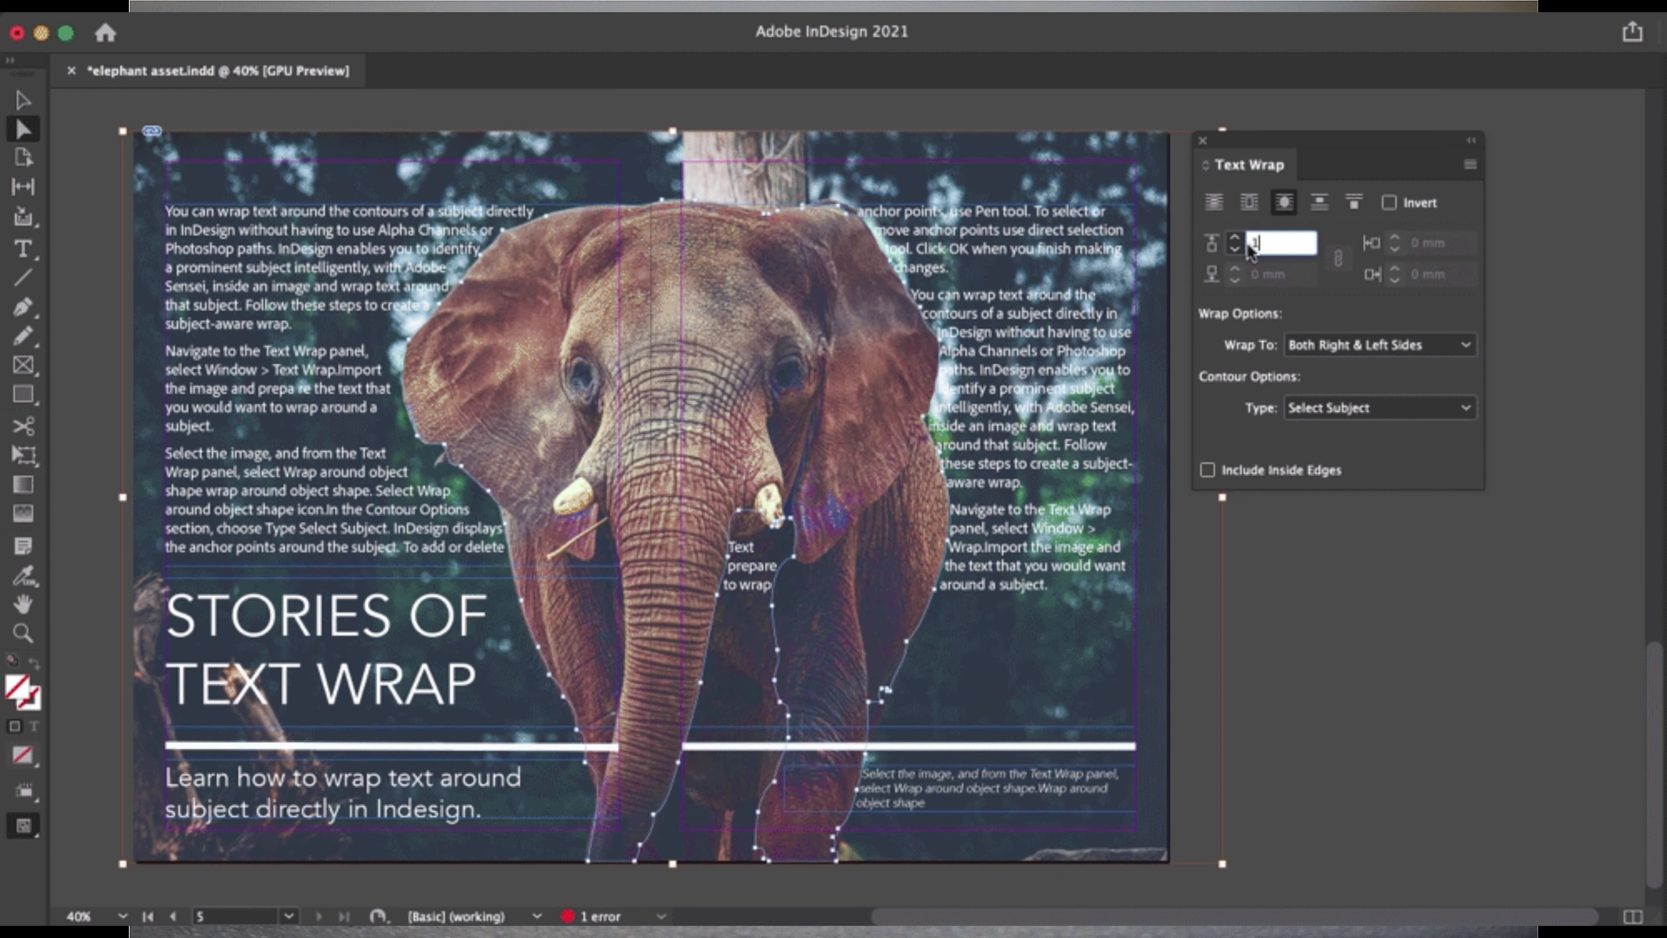
{"action": "key", "text": "Return"}
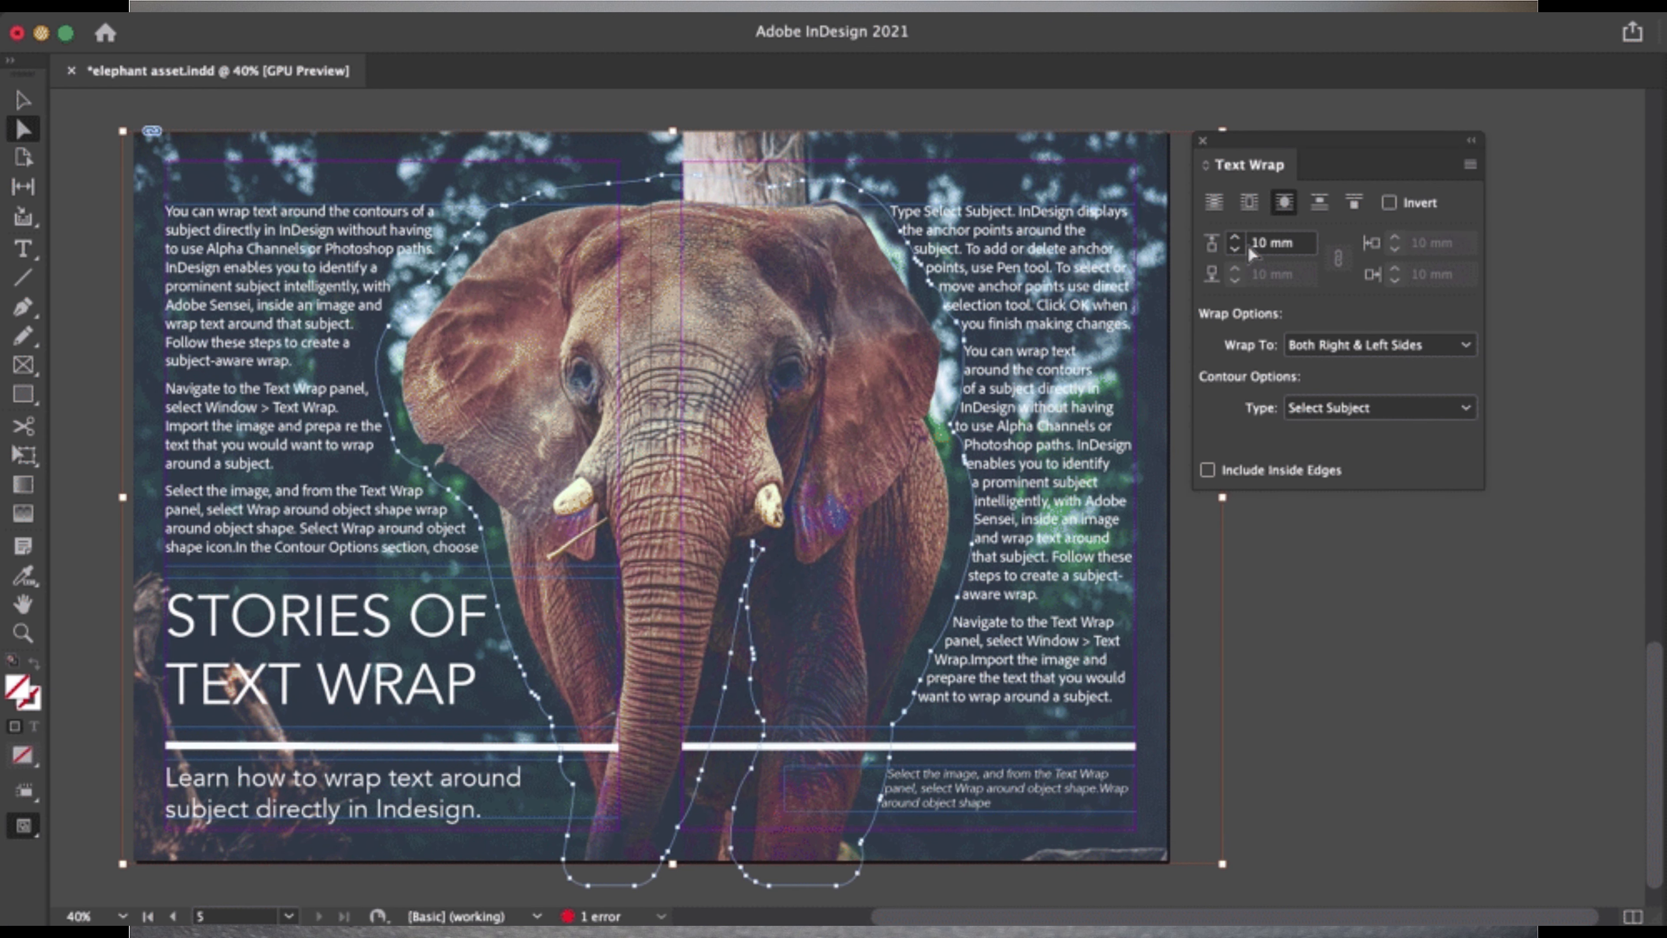
{"action": "key", "text": "v"}
{"action": "left_click", "coordinate": [1228, 600]}
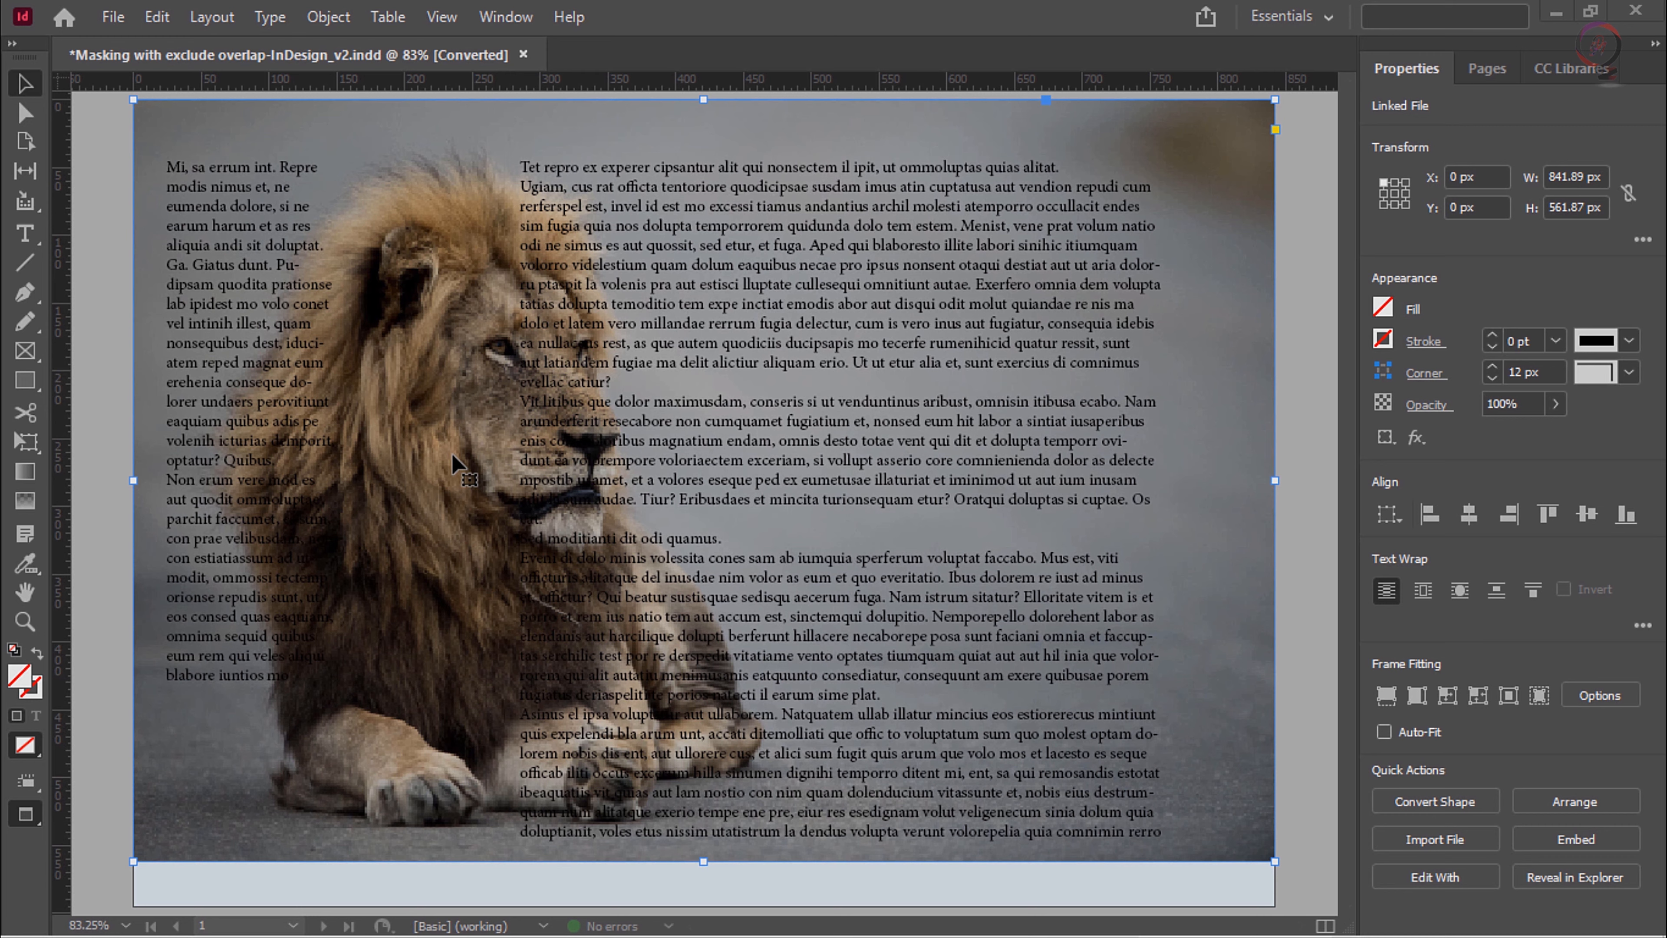
Step: Open the Text Wrap settings and wrap the text around the lion's shape with the Select Subject contour type
{"action": "left_click", "coordinate": [506, 17]}
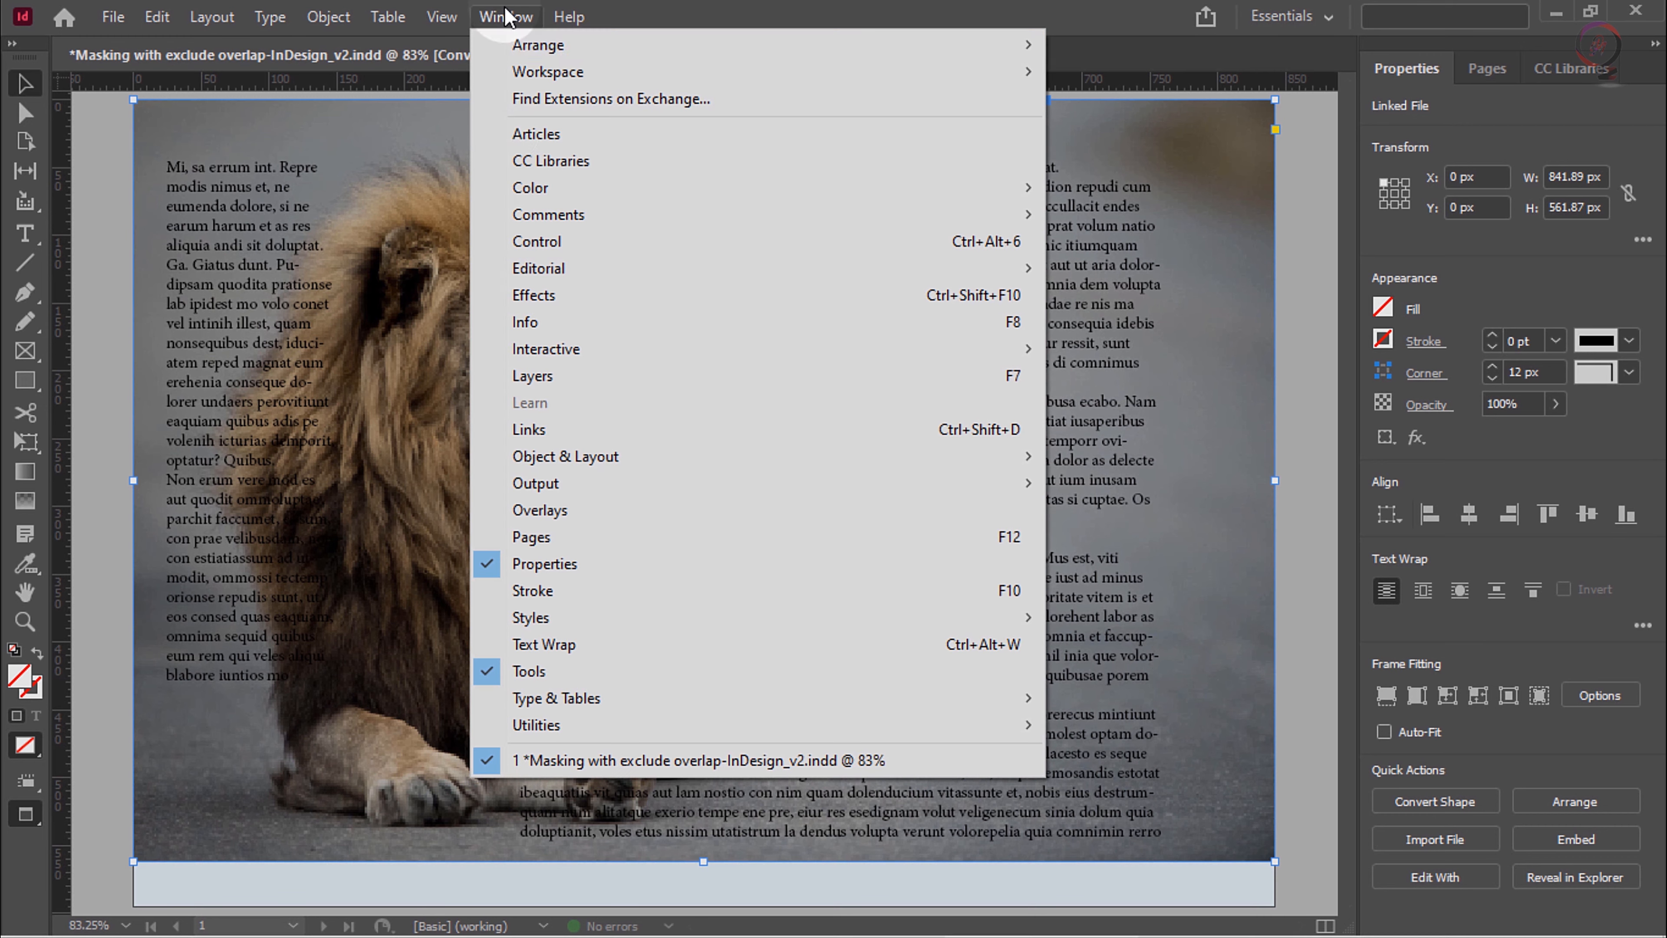
{"action": "left_click", "coordinate": [558, 647]}
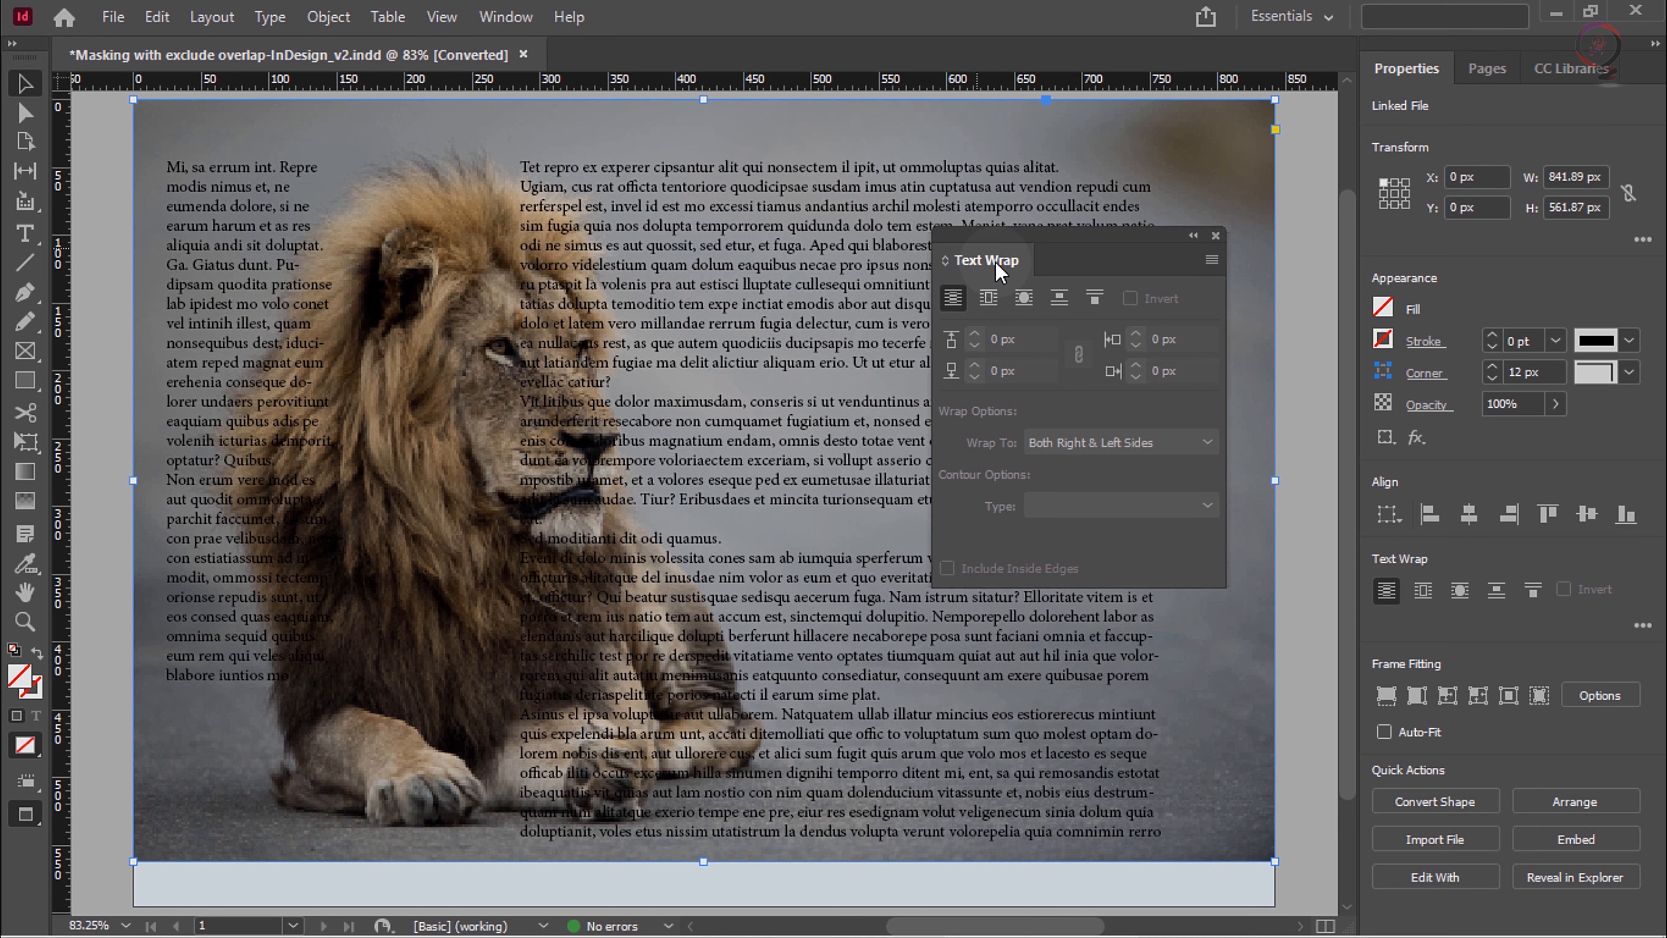
{"action": "left_click", "coordinate": [1023, 309]}
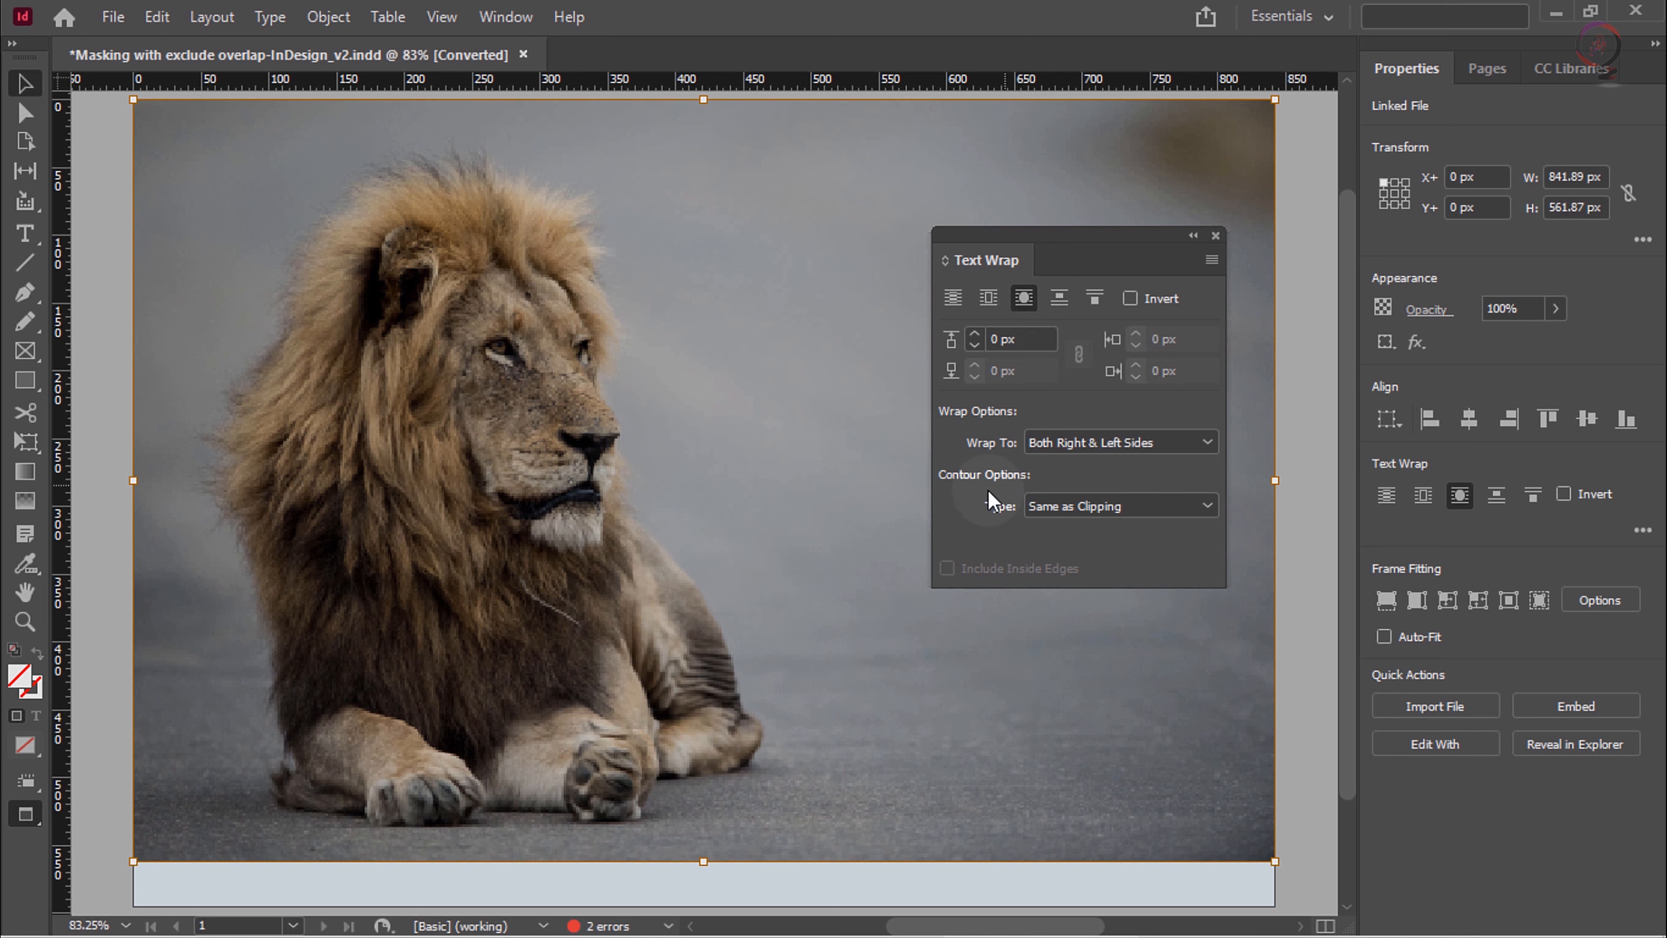
{"action": "left_click", "coordinate": [1083, 507]}
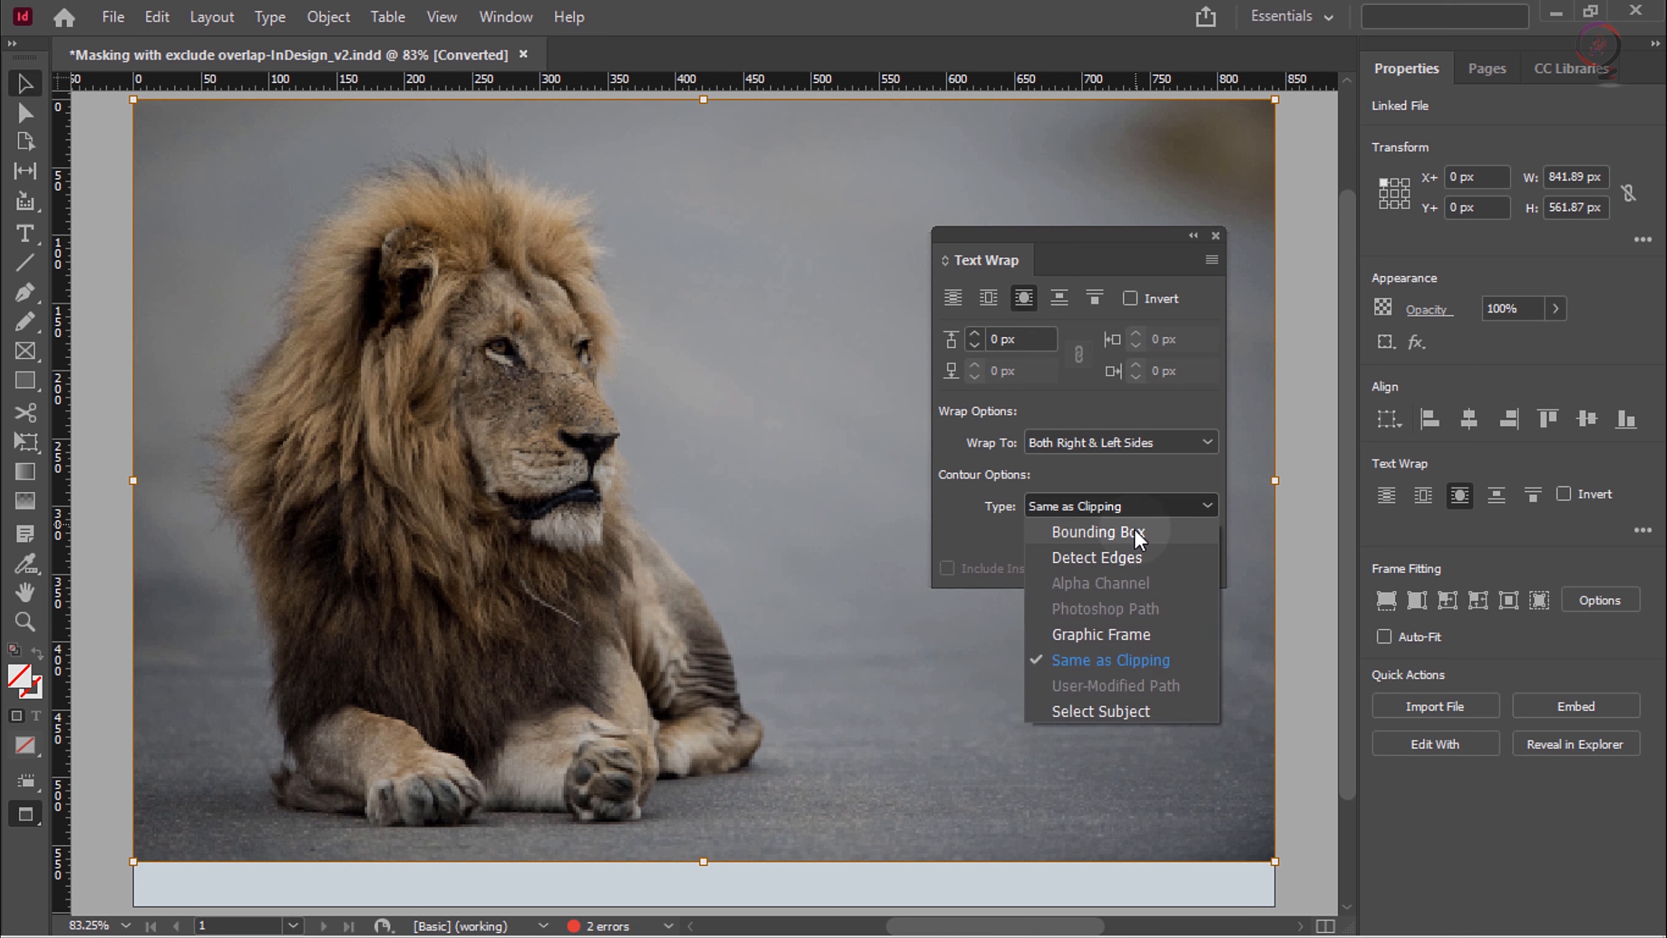
{"action": "left_click", "coordinate": [1134, 714]}
Step: Adjust the lion image's text wrap offset to about 14 px
{"action": "left_click", "coordinate": [975, 335]}
{"action": "left_click", "coordinate": [975, 334]}
{"action": "left_click", "coordinate": [978, 334]}
{"action": "left_click", "coordinate": [978, 335]}
{"action": "left_click", "coordinate": [978, 335]}
{"action": "left_click", "coordinate": [978, 334]}
{"action": "left_click", "coordinate": [978, 334]}
{"action": "left_click", "coordinate": [977, 335]}
{"action": "left_click", "coordinate": [977, 335]}
{"action": "left_click", "coordinate": [978, 335]}
{"action": "left_click", "coordinate": [978, 334]}
{"action": "left_click", "coordinate": [978, 335]}
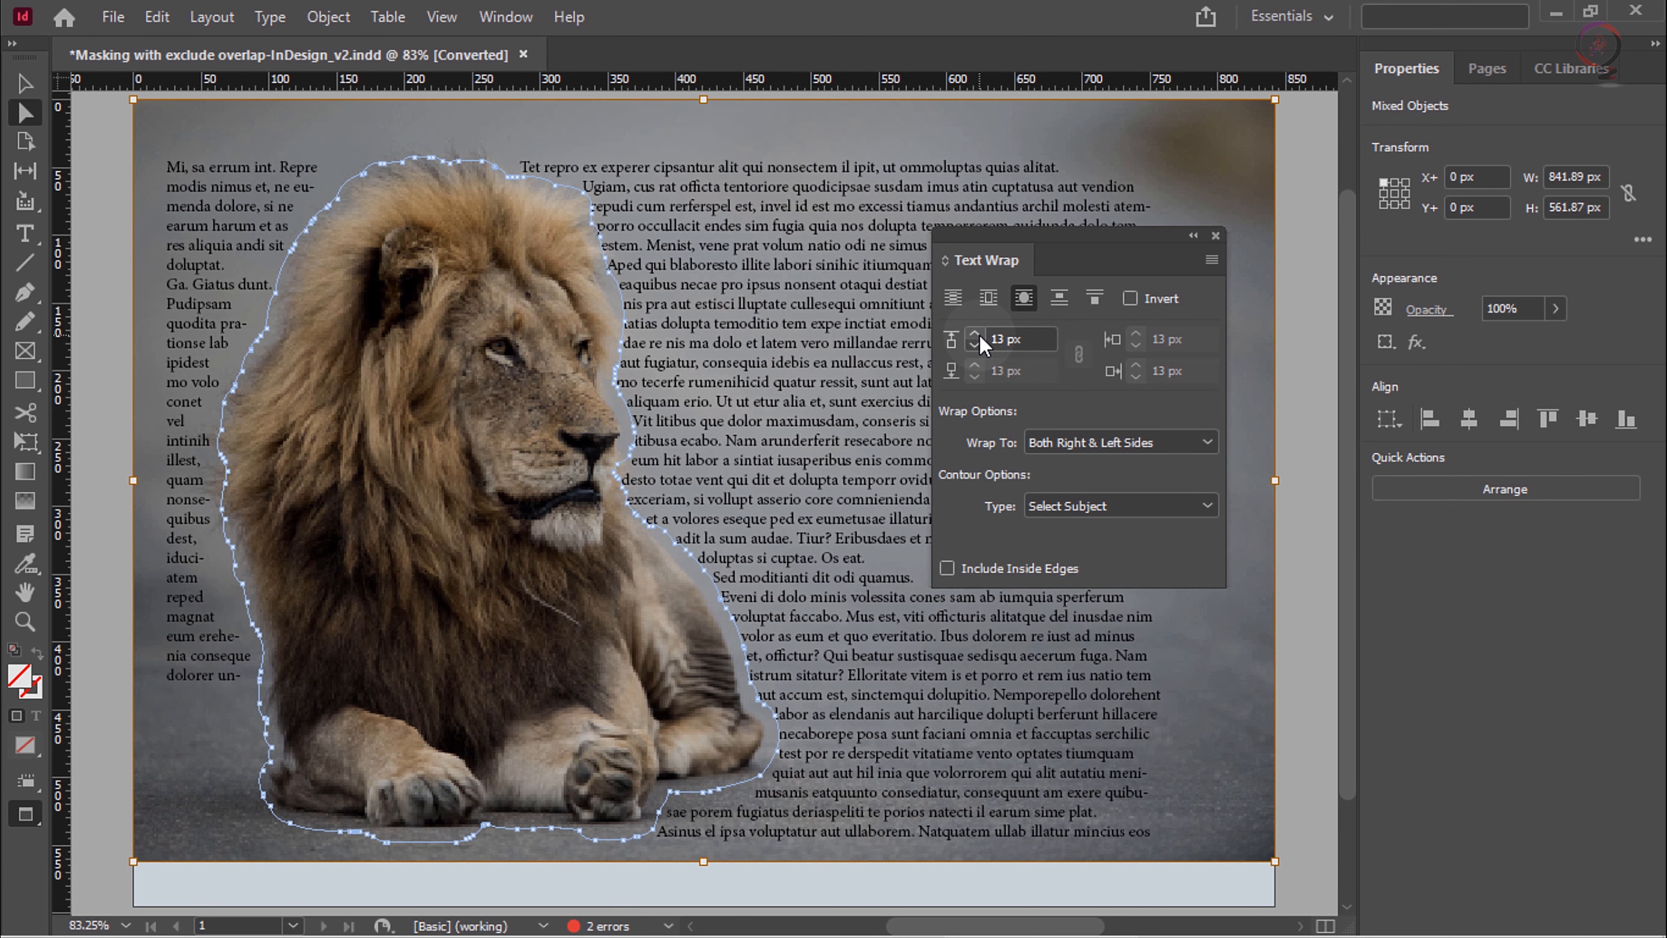
{"action": "left_click", "coordinate": [978, 335]}
{"action": "left_click", "coordinate": [978, 335]}
{"action": "left_click", "coordinate": [978, 334]}
{"action": "left_click", "coordinate": [978, 335]}
{"action": "left_click", "coordinate": [975, 345]}
{"action": "left_click", "coordinate": [974, 346]}
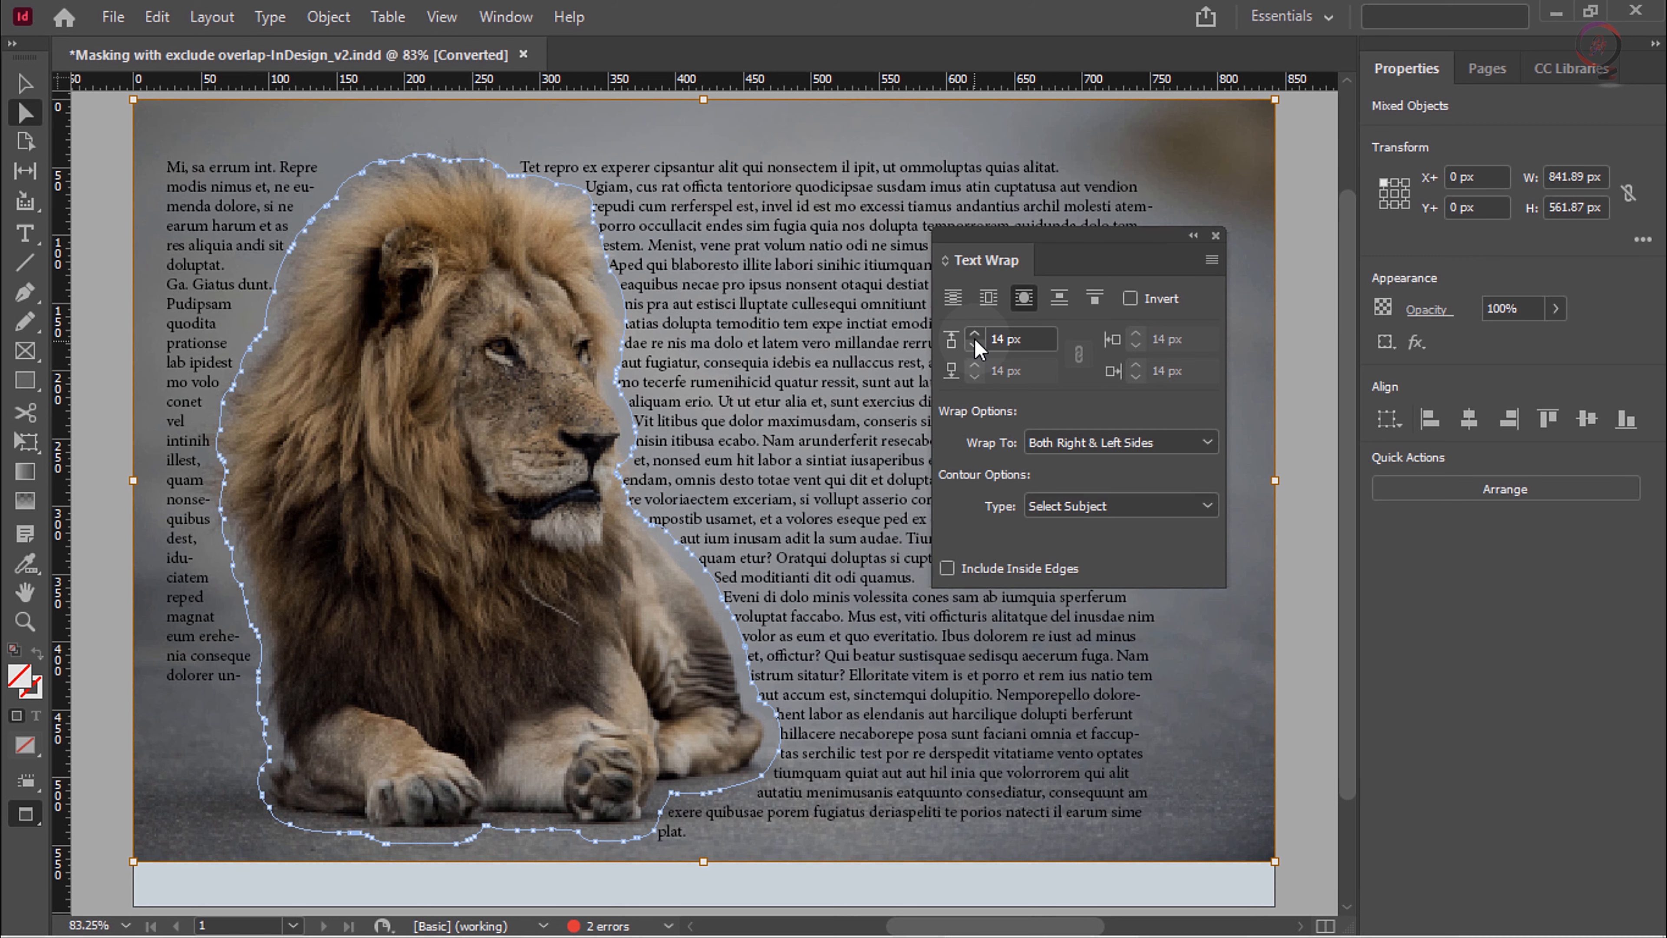
{"action": "left_click", "coordinate": [975, 336]}
{"action": "left_click", "coordinate": [974, 335]}
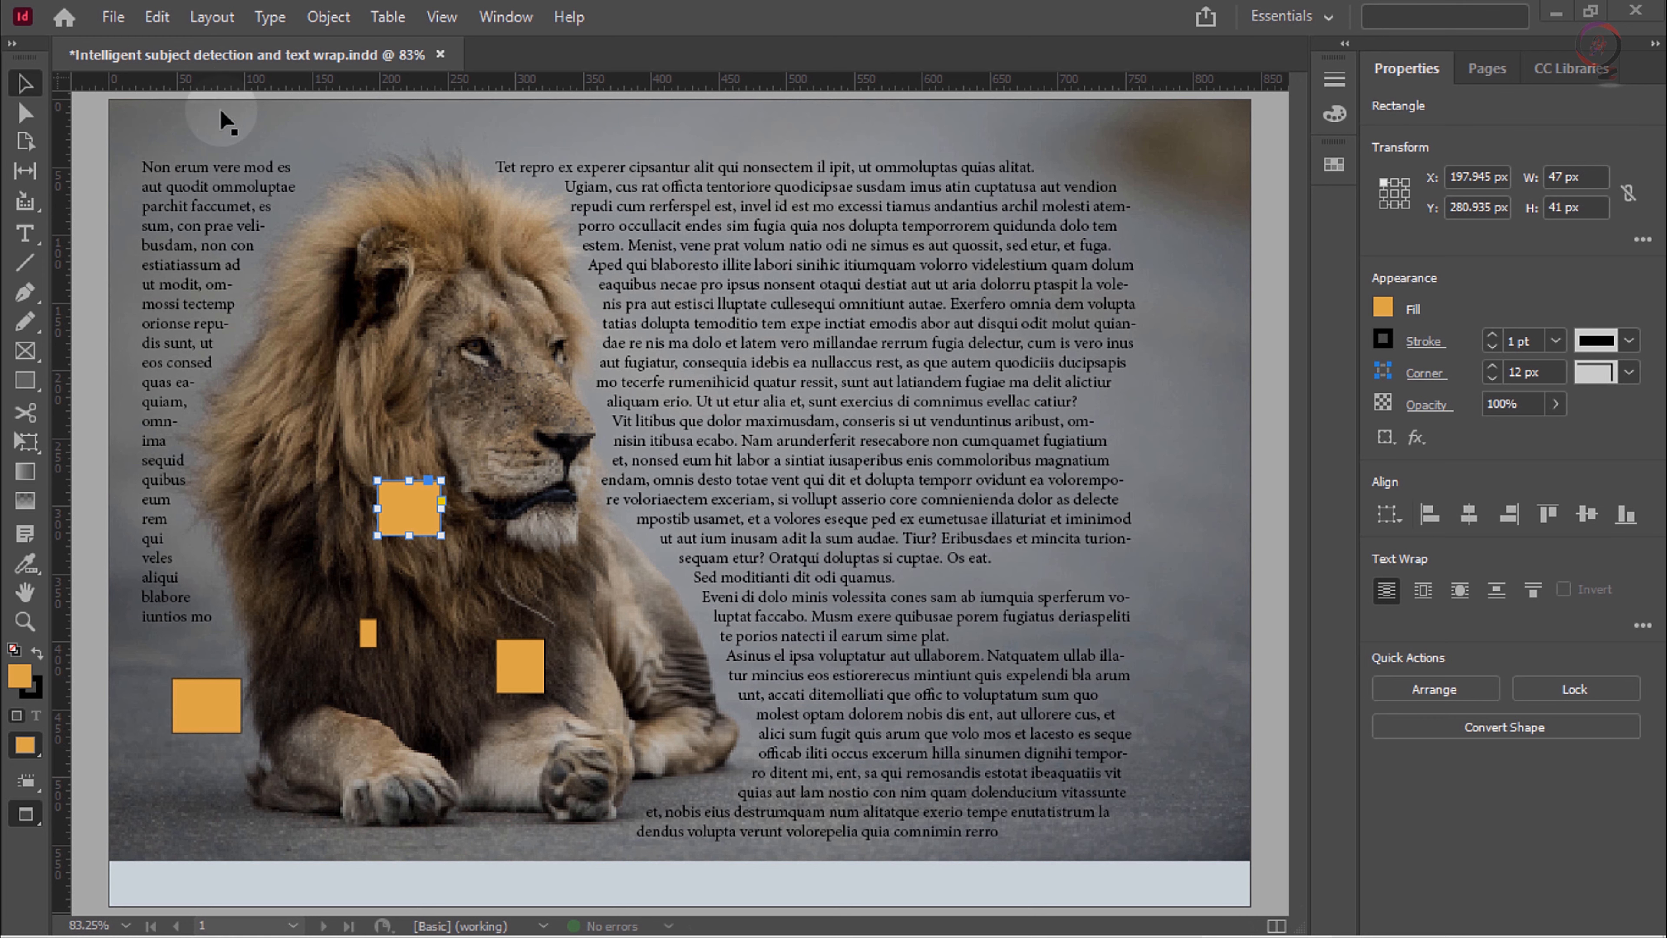
Step: Open Find/Change to view its Color search options, and close the dialog
{"action": "left_click", "coordinate": [156, 16]}
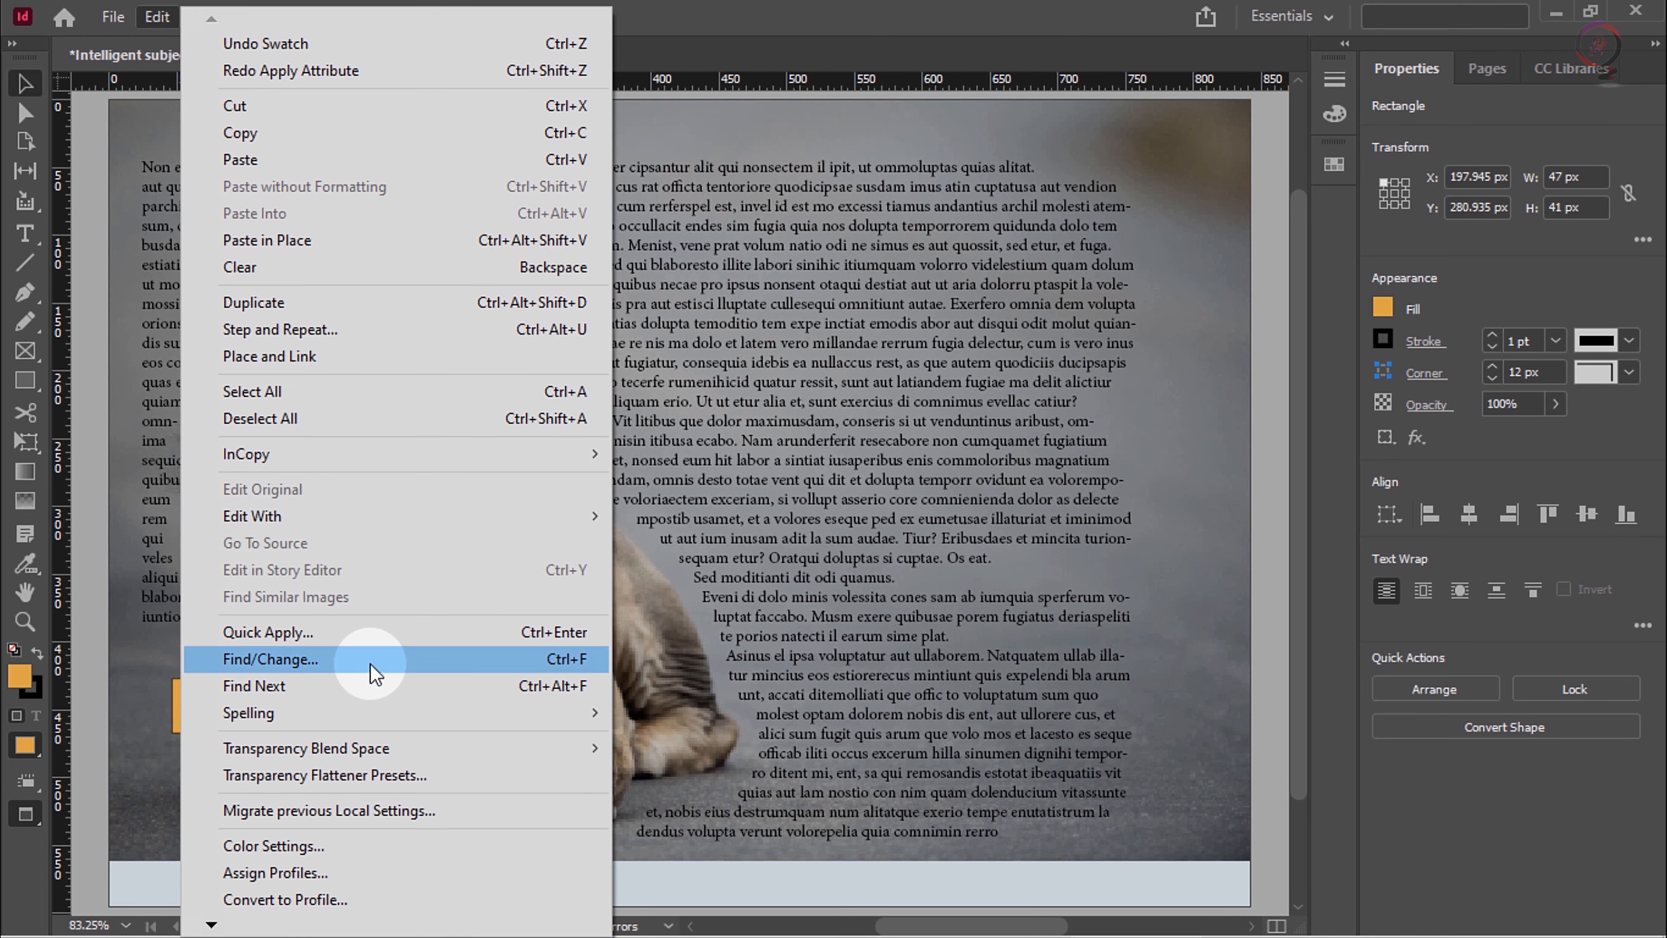
{"action": "left_click", "coordinate": [354, 660]}
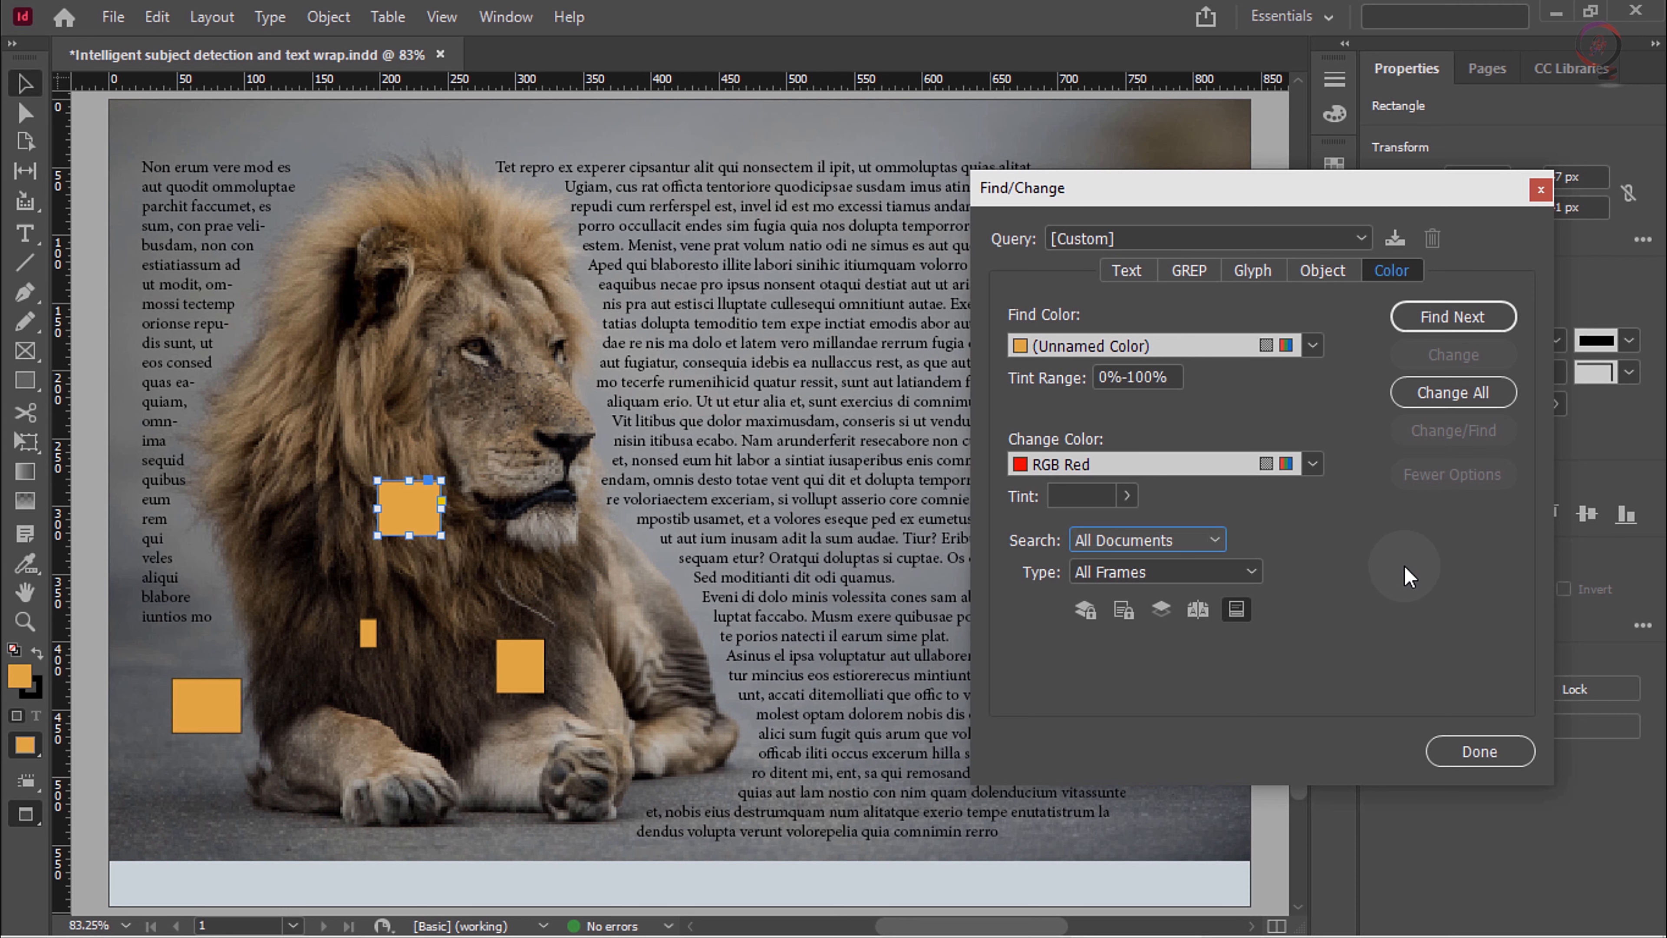
{"action": "left_click", "coordinate": [1540, 190]}
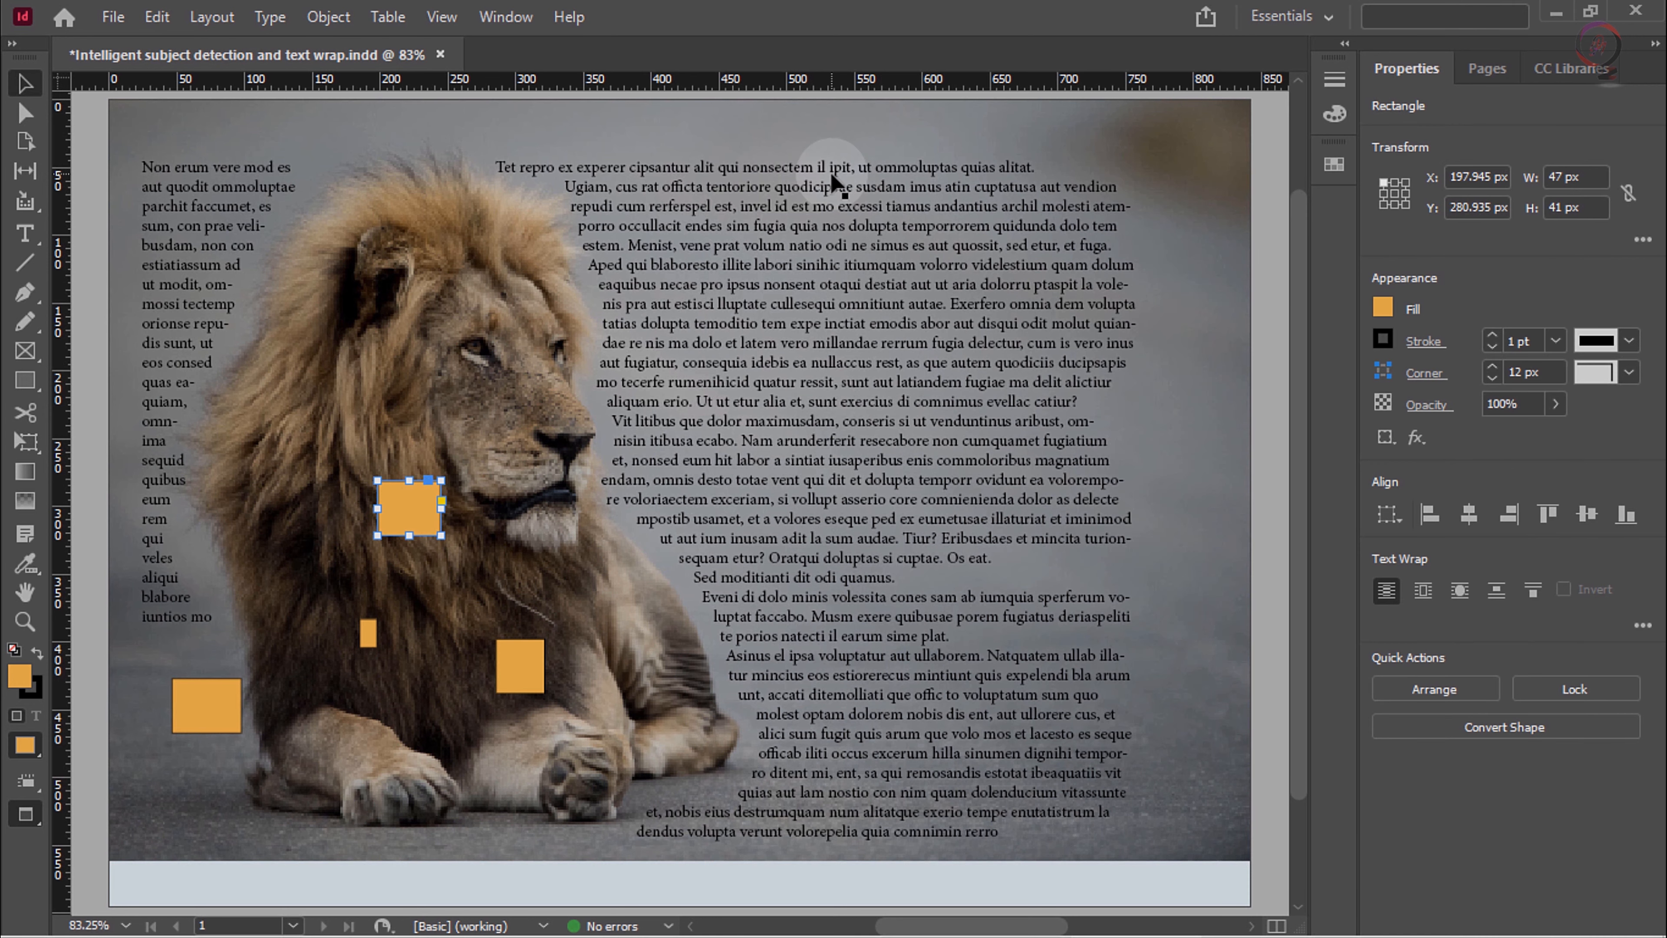
Step: View the color search options for the R=248 G=183 B=79 swatch, and close the dialog and the swatch list
{"action": "left_click", "coordinate": [1334, 163]}
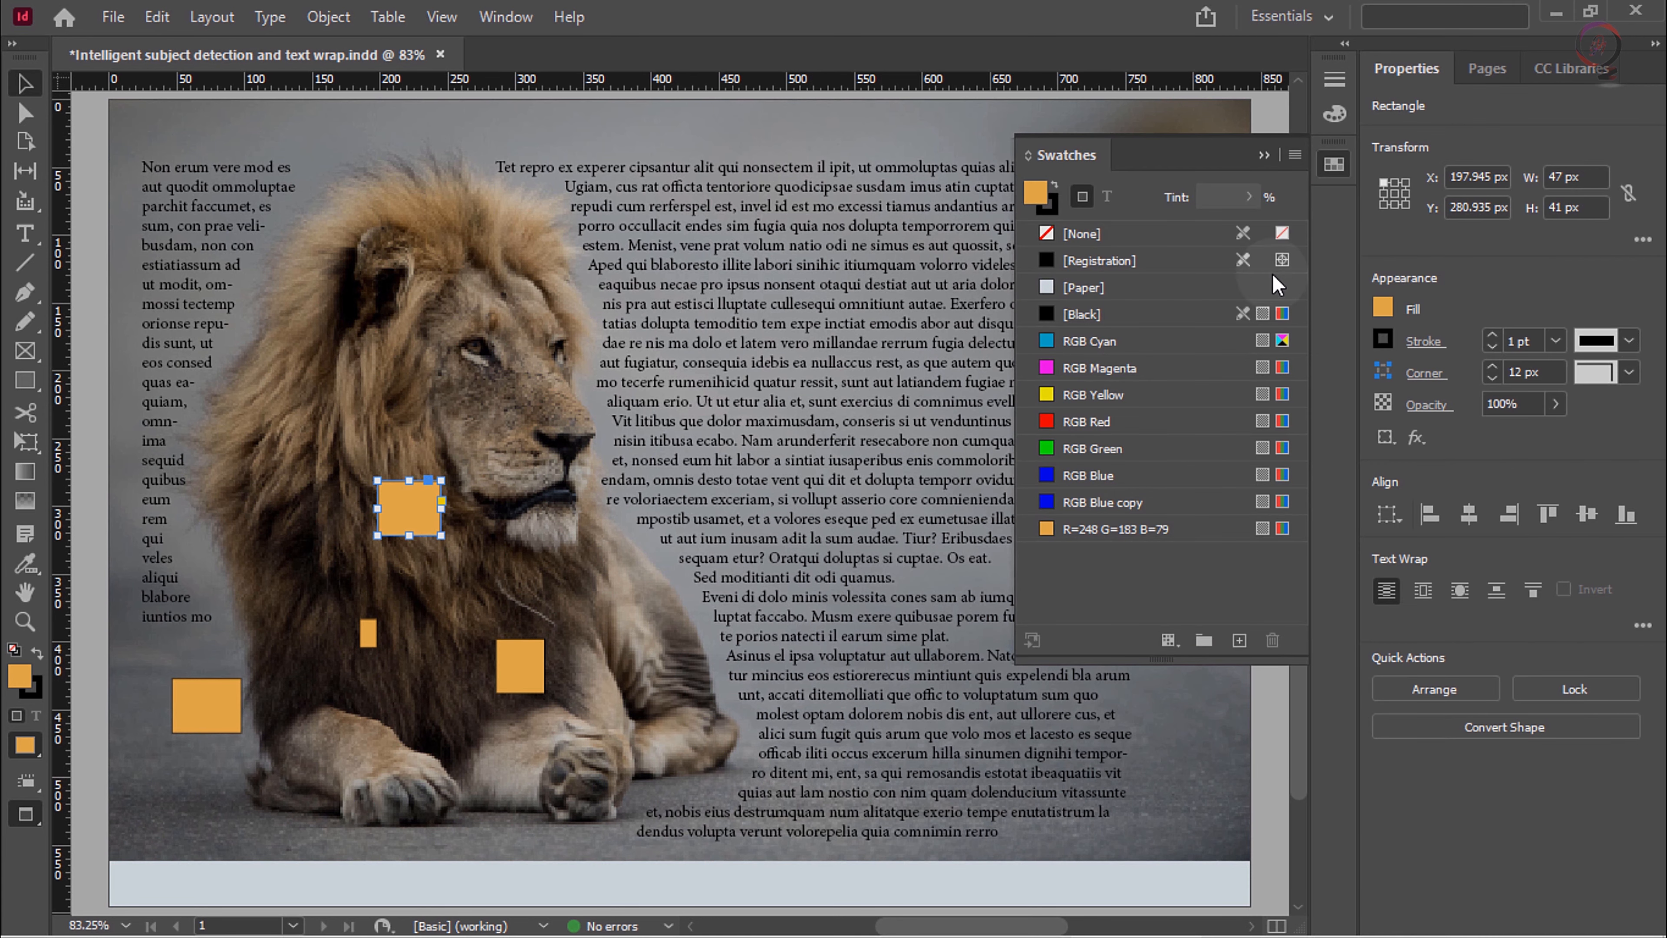
{"action": "right_click", "coordinate": [1149, 537]}
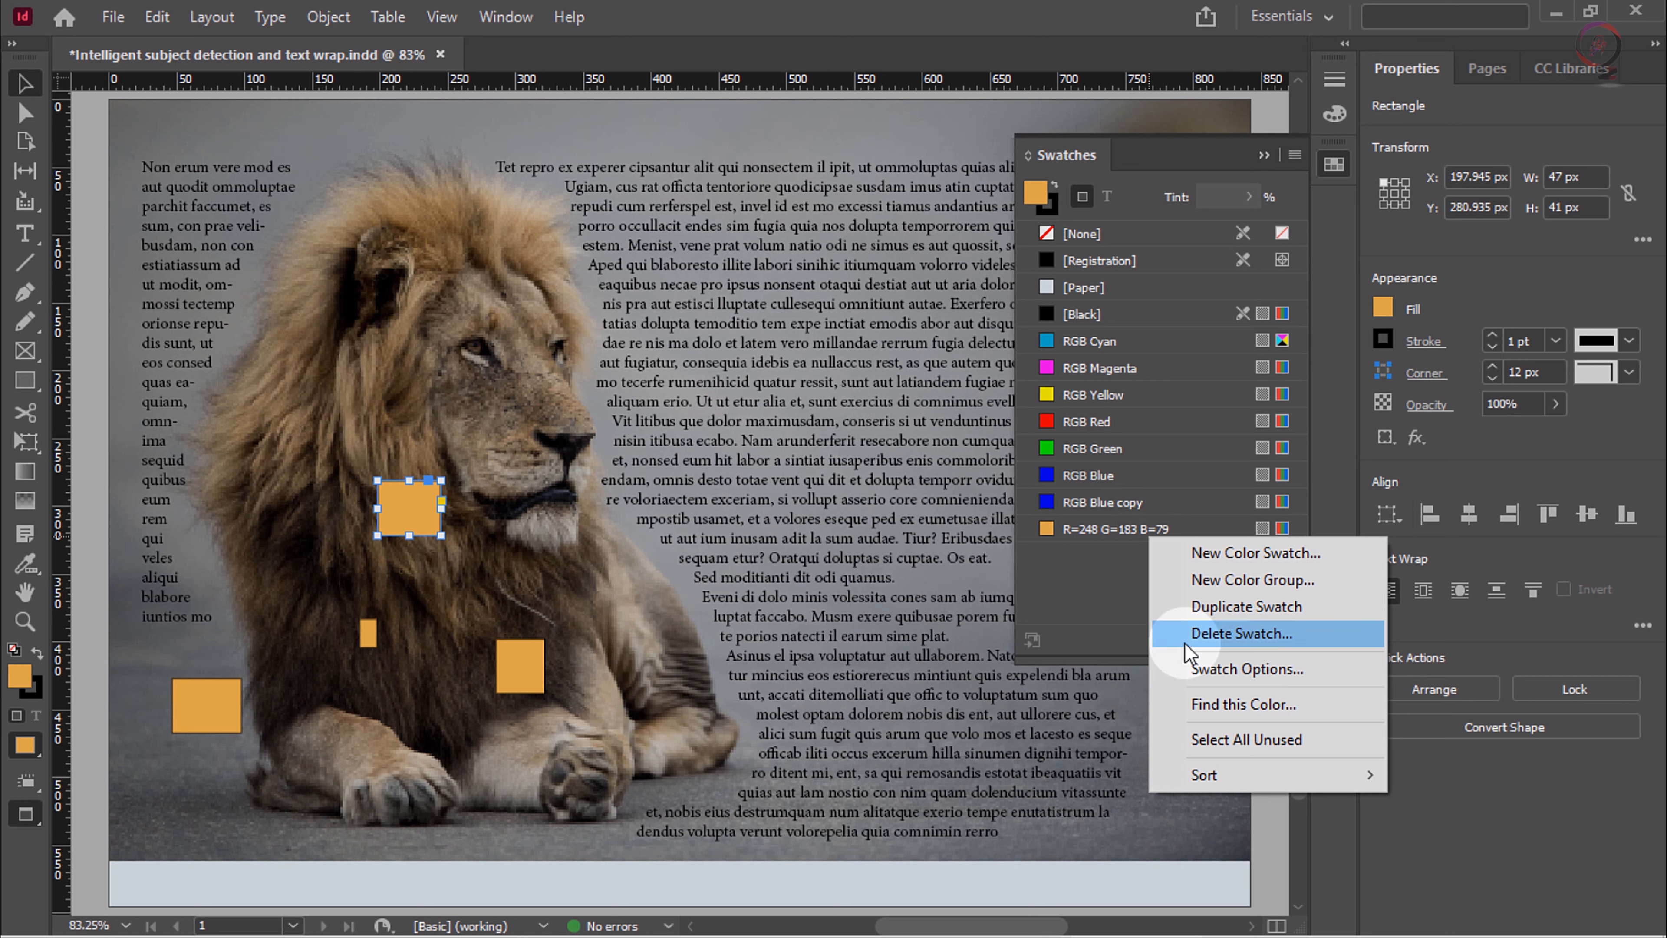
{"action": "left_click", "coordinate": [1243, 704]}
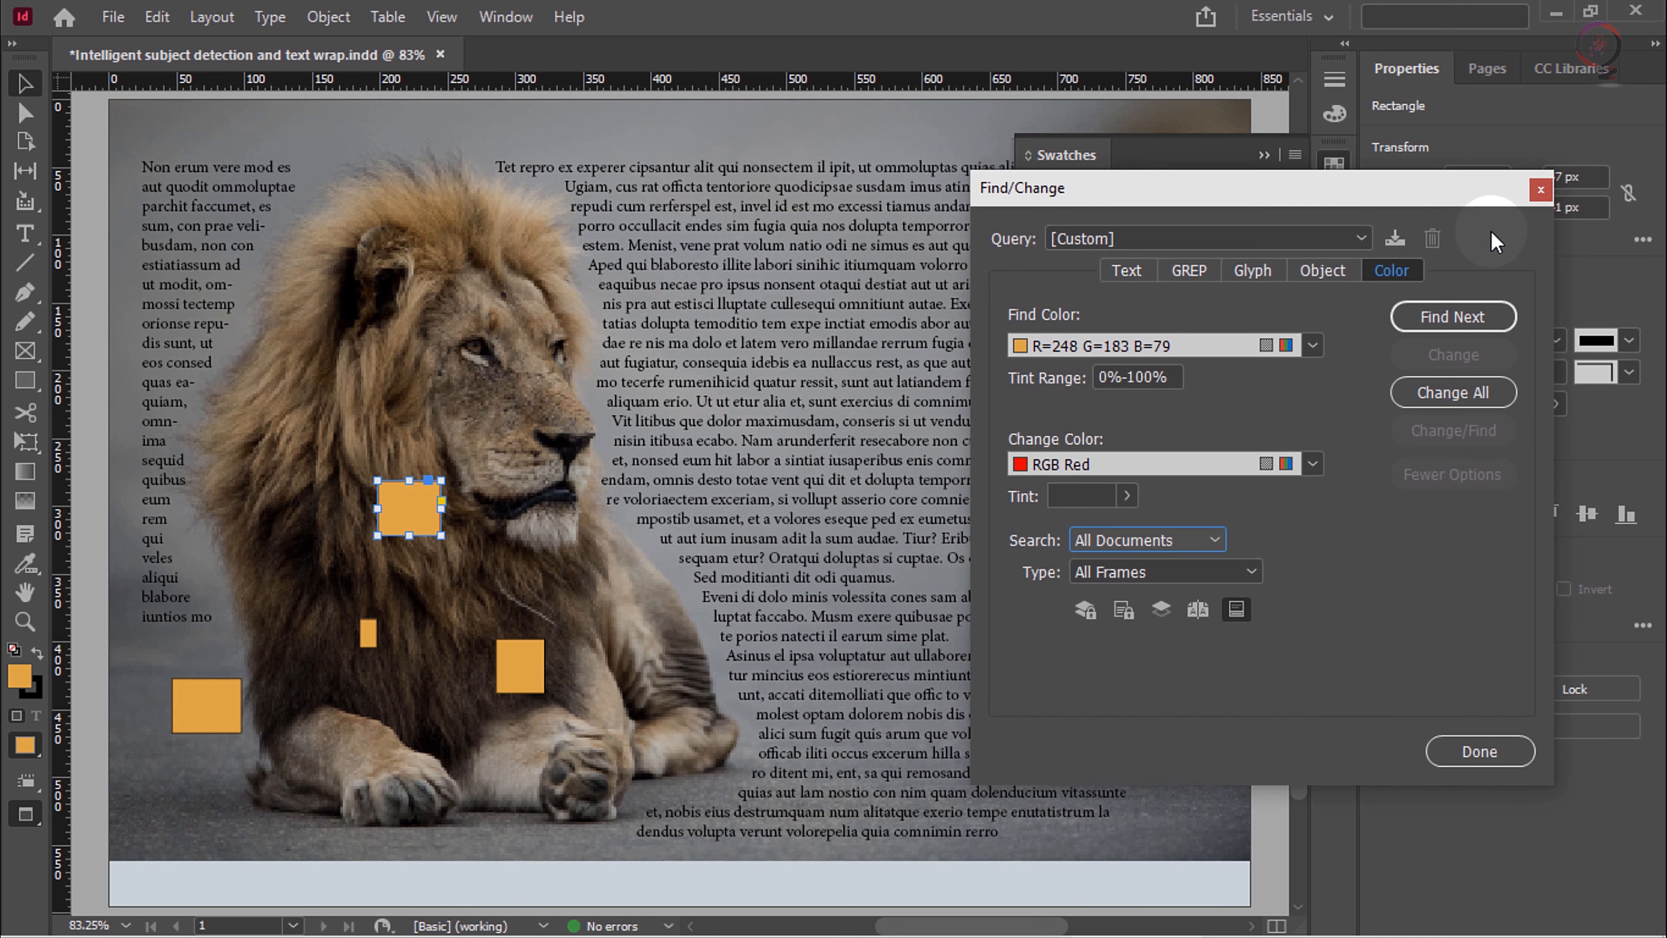
{"action": "left_click", "coordinate": [1540, 189]}
{"action": "left_click", "coordinate": [1263, 155]}
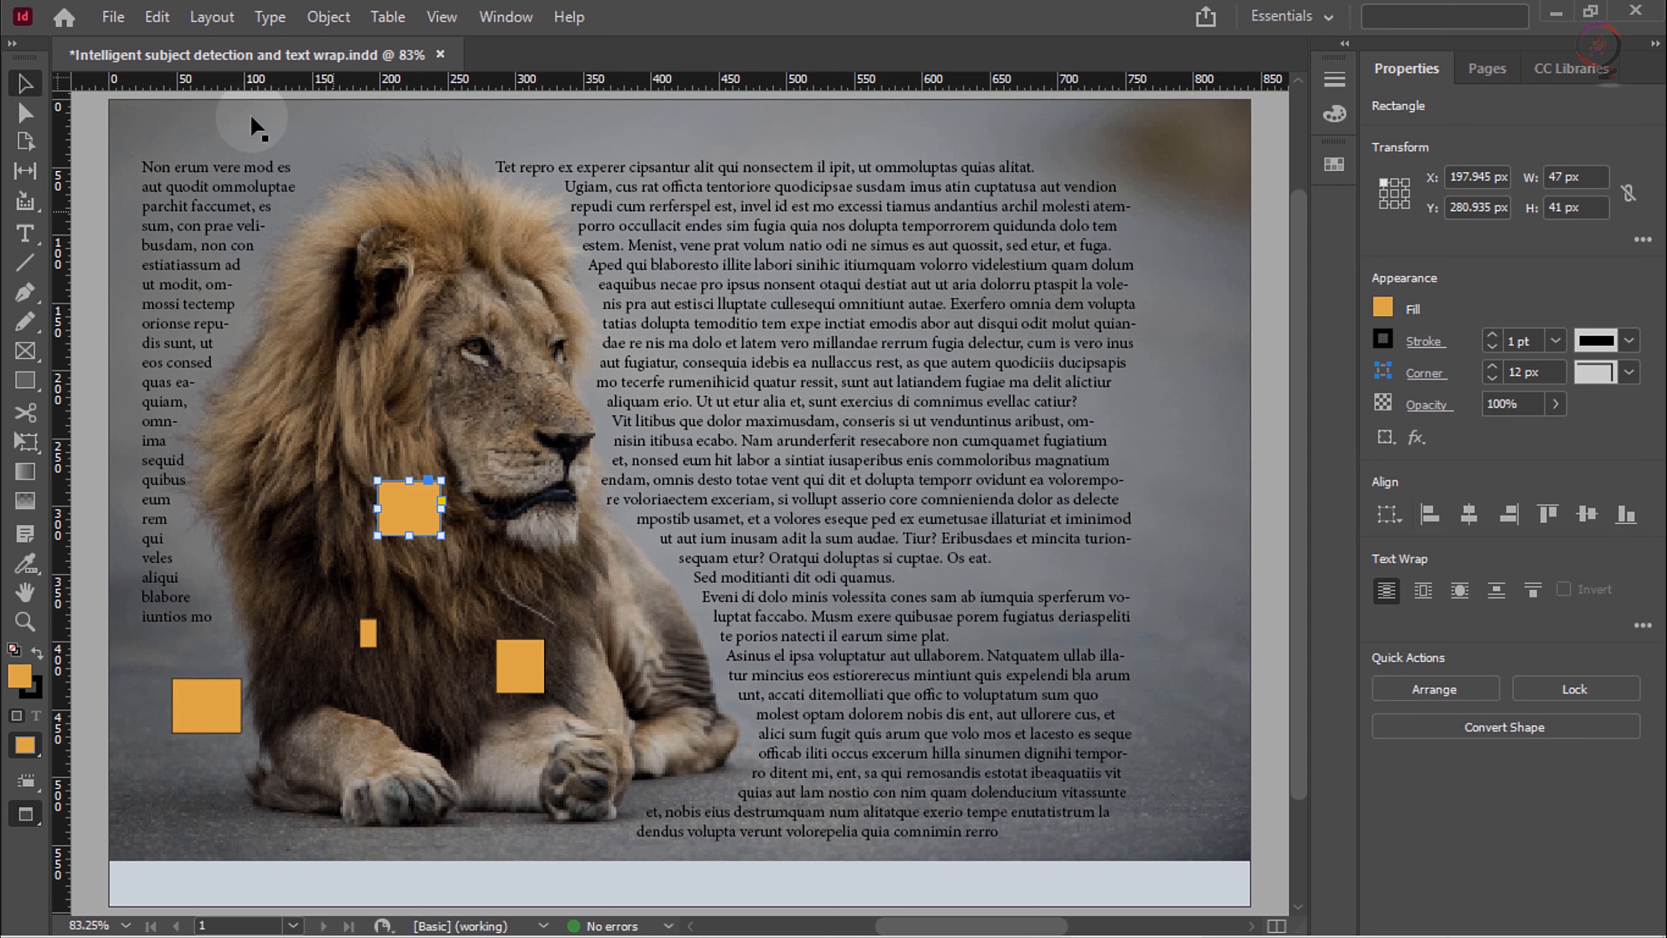
Step: Deselect all objects and start a Find this Color search from the R=248 G=183 B=79 swatch
{"action": "left_click", "coordinate": [156, 17]}
{"action": "left_click", "coordinate": [260, 416]}
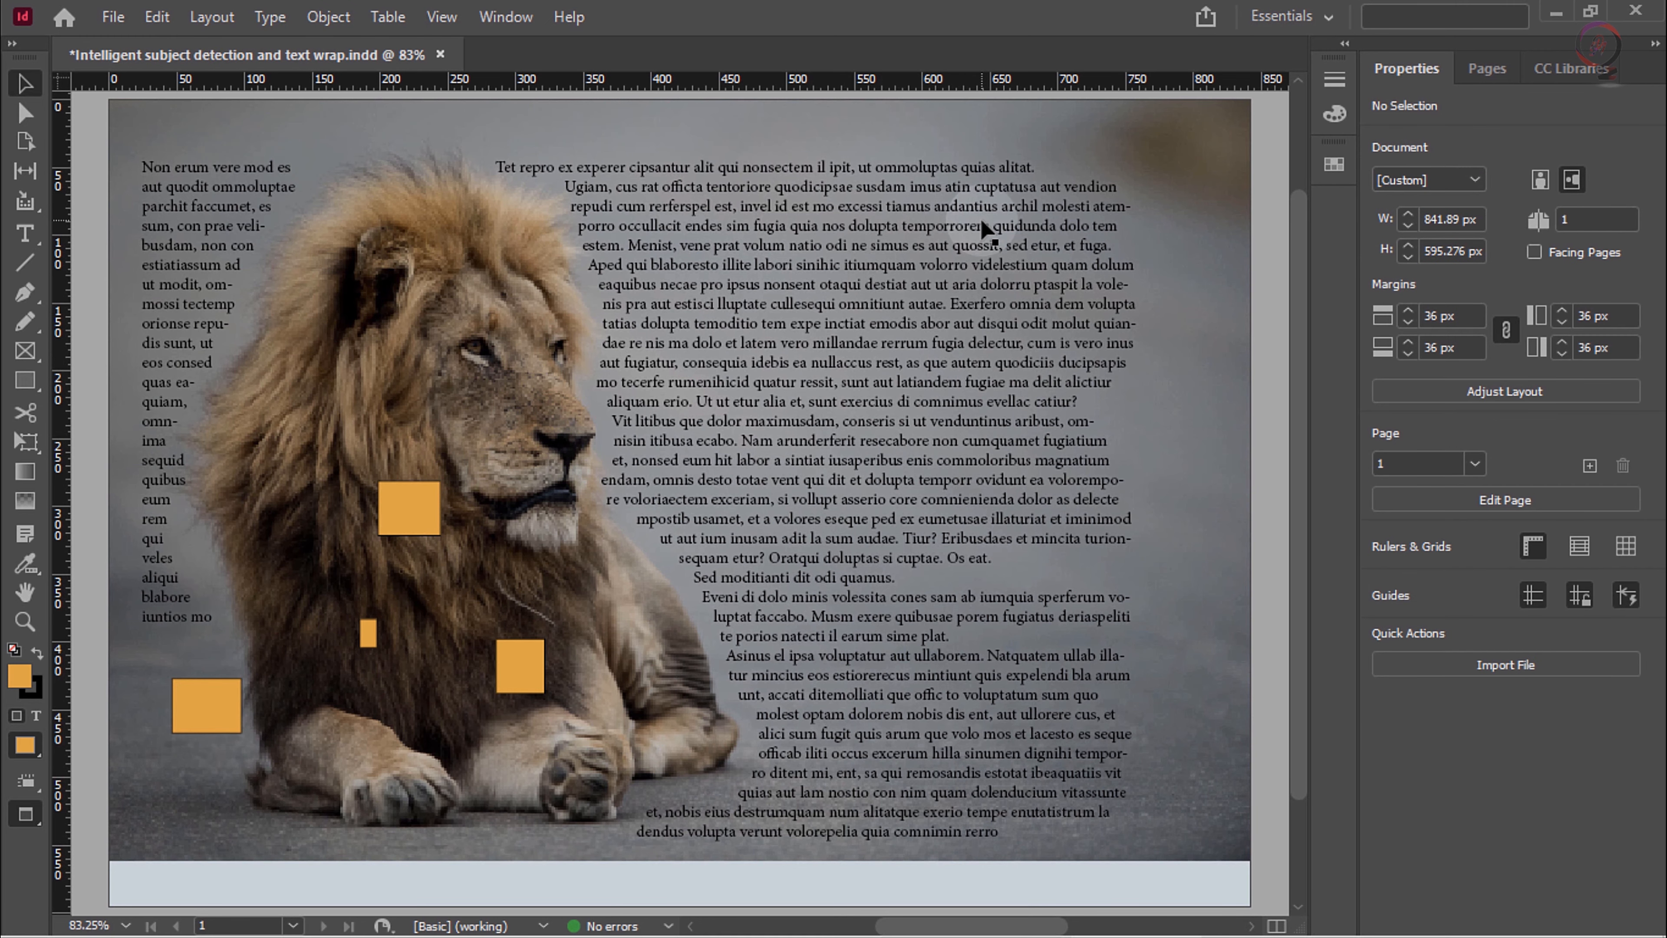
{"action": "left_click", "coordinate": [1335, 164]}
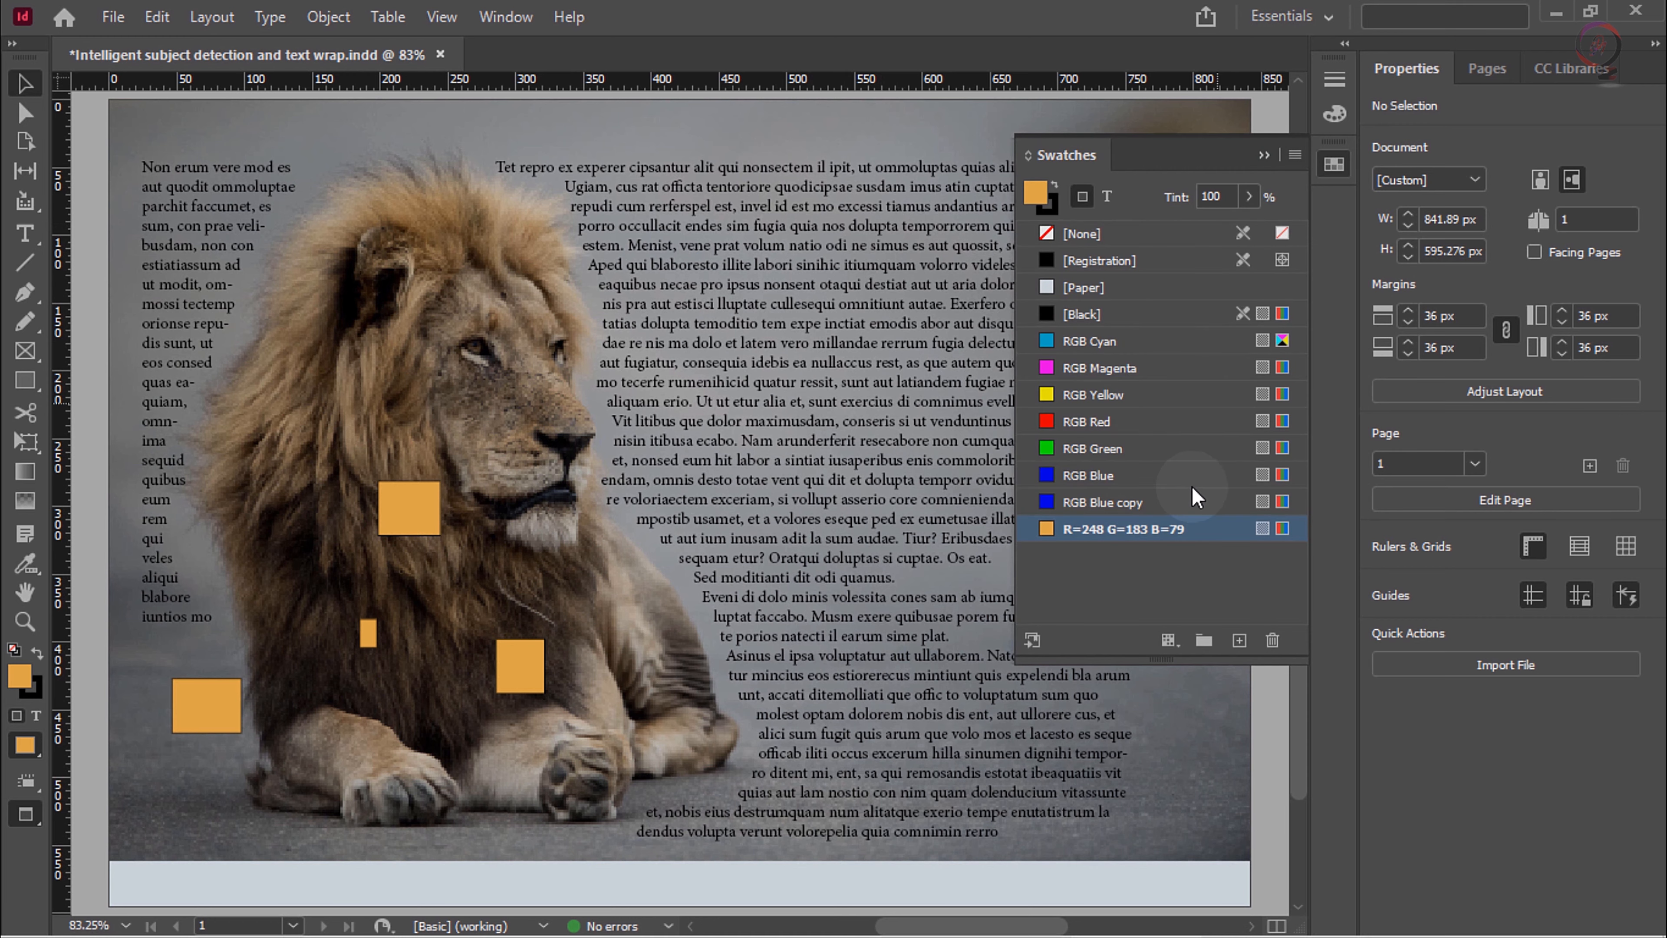
{"action": "right_click", "coordinate": [1145, 537]}
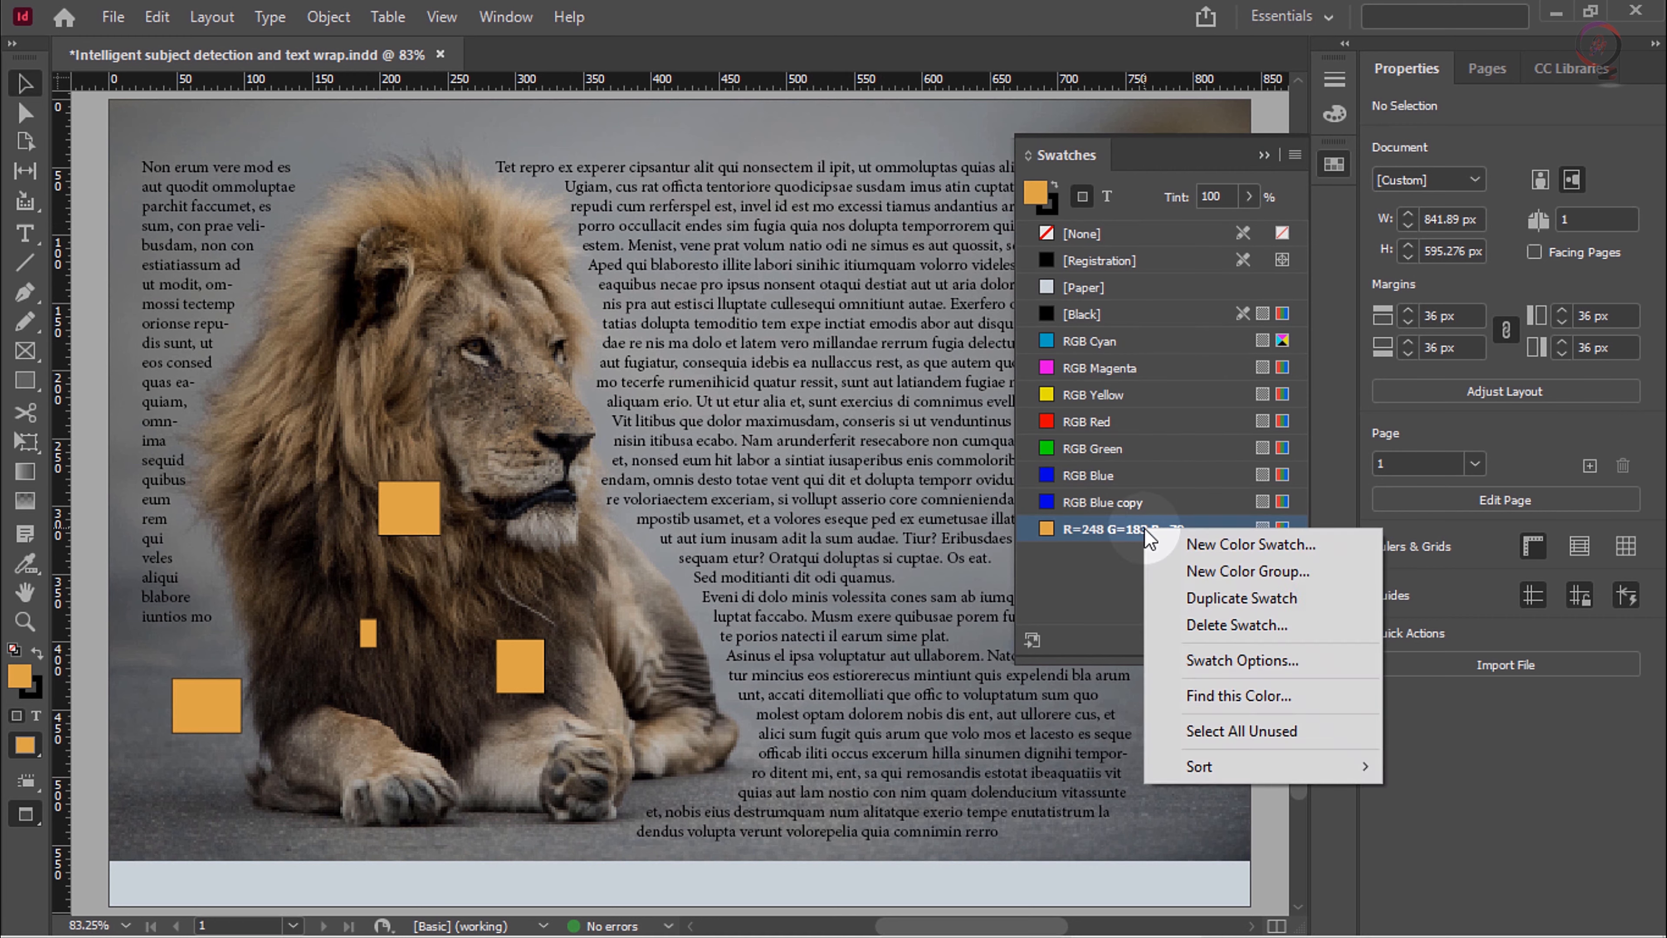
{"action": "left_click", "coordinate": [1290, 699]}
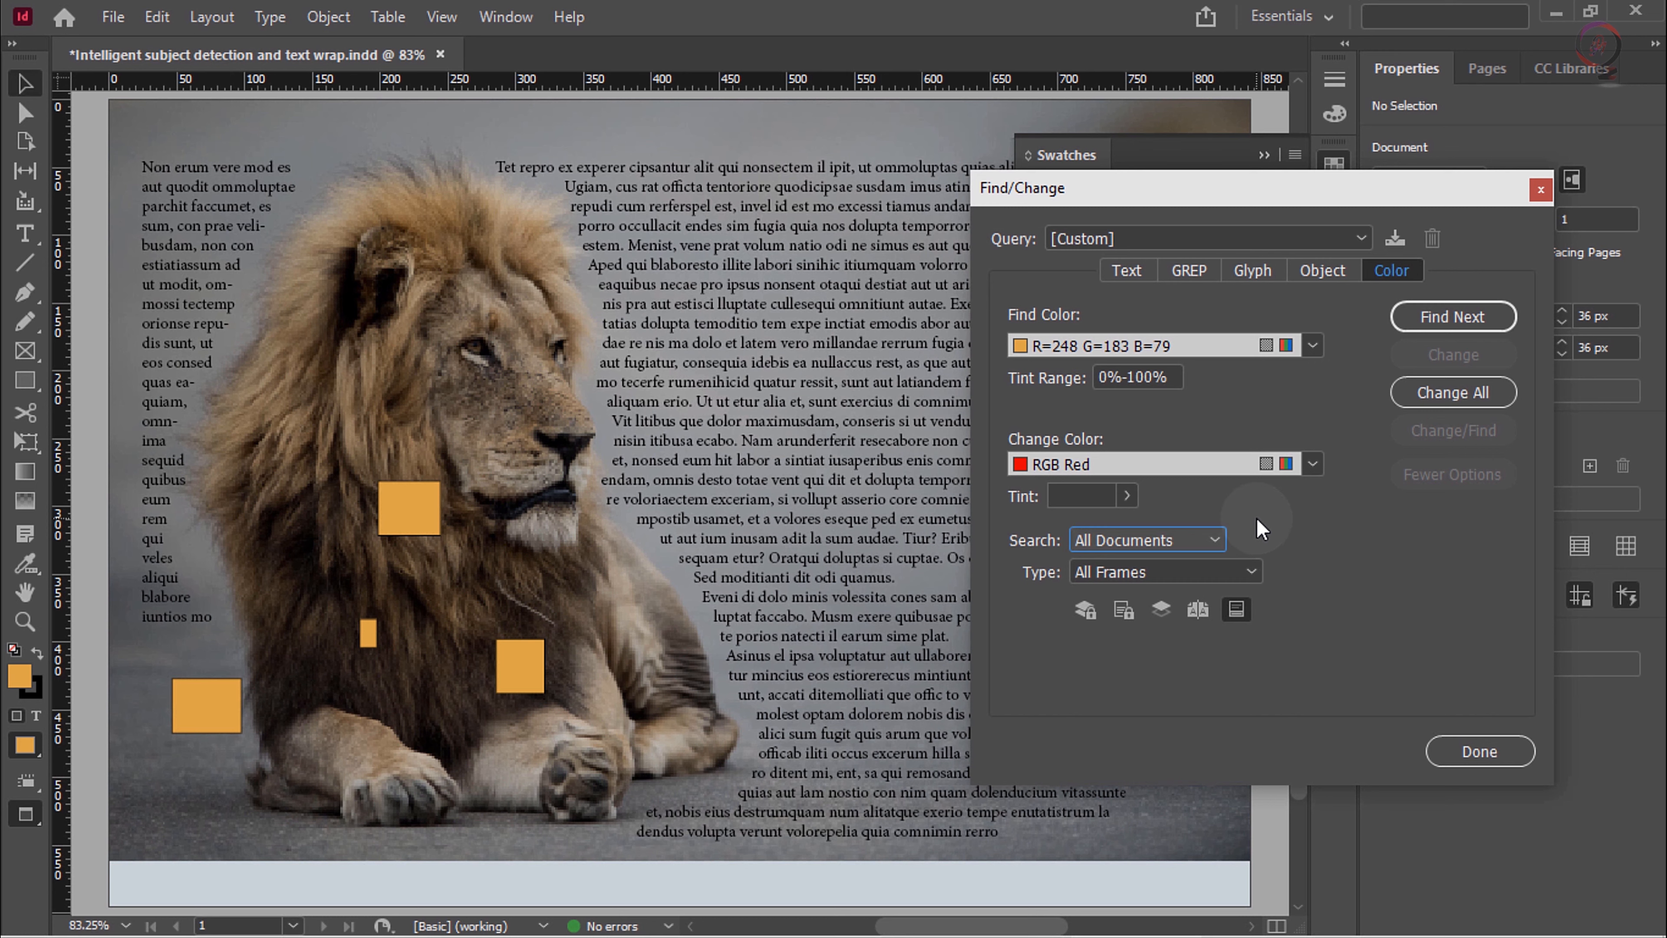
Step: Set the color to find to (Unnamed Color), keeping the search across All Documents
{"action": "left_click", "coordinate": [1209, 538]}
{"action": "left_click", "coordinate": [1211, 542]}
{"action": "left_click", "coordinate": [1311, 346]}
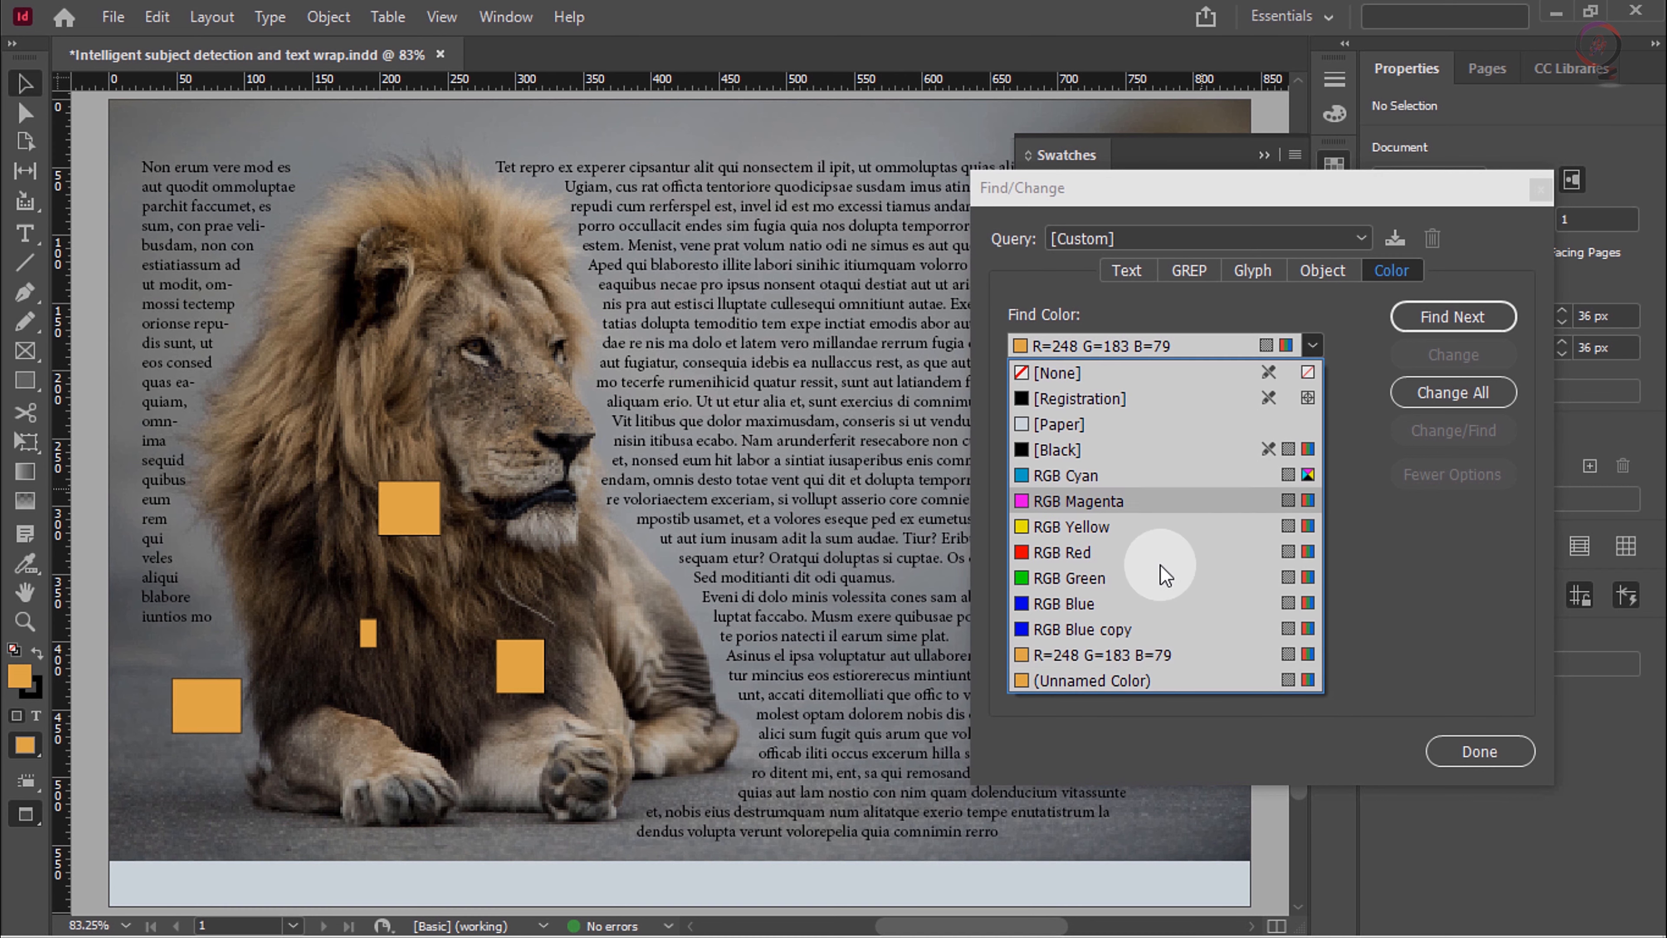
{"action": "left_click", "coordinate": [1125, 675]}
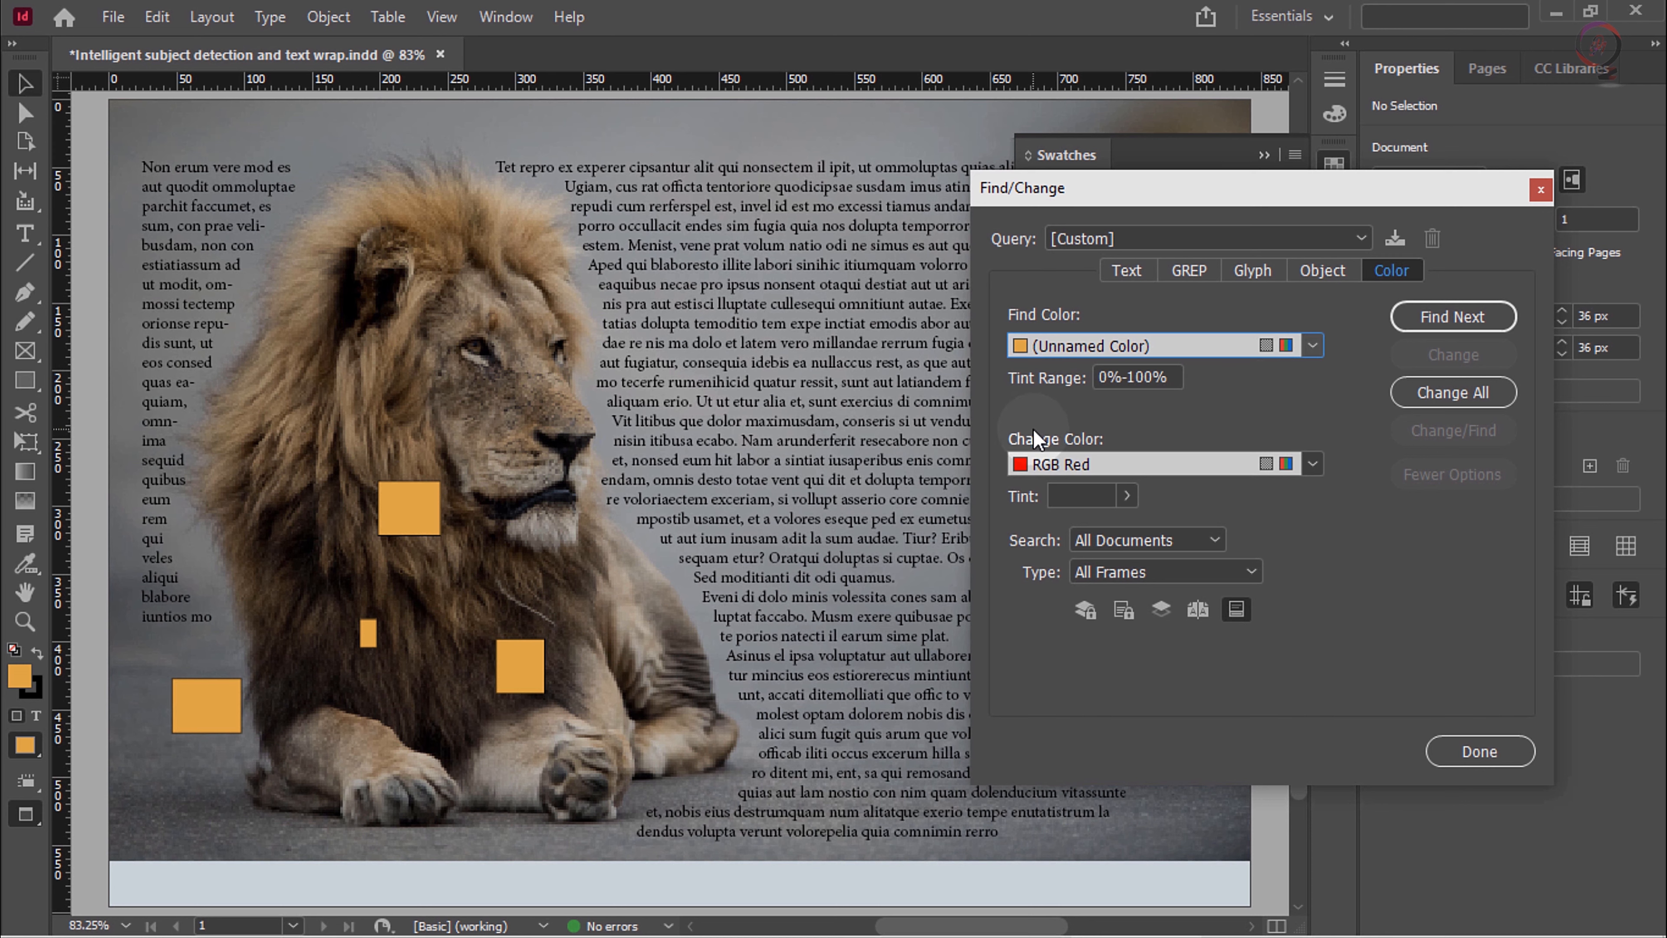
{"action": "left_click", "coordinate": [1313, 463]}
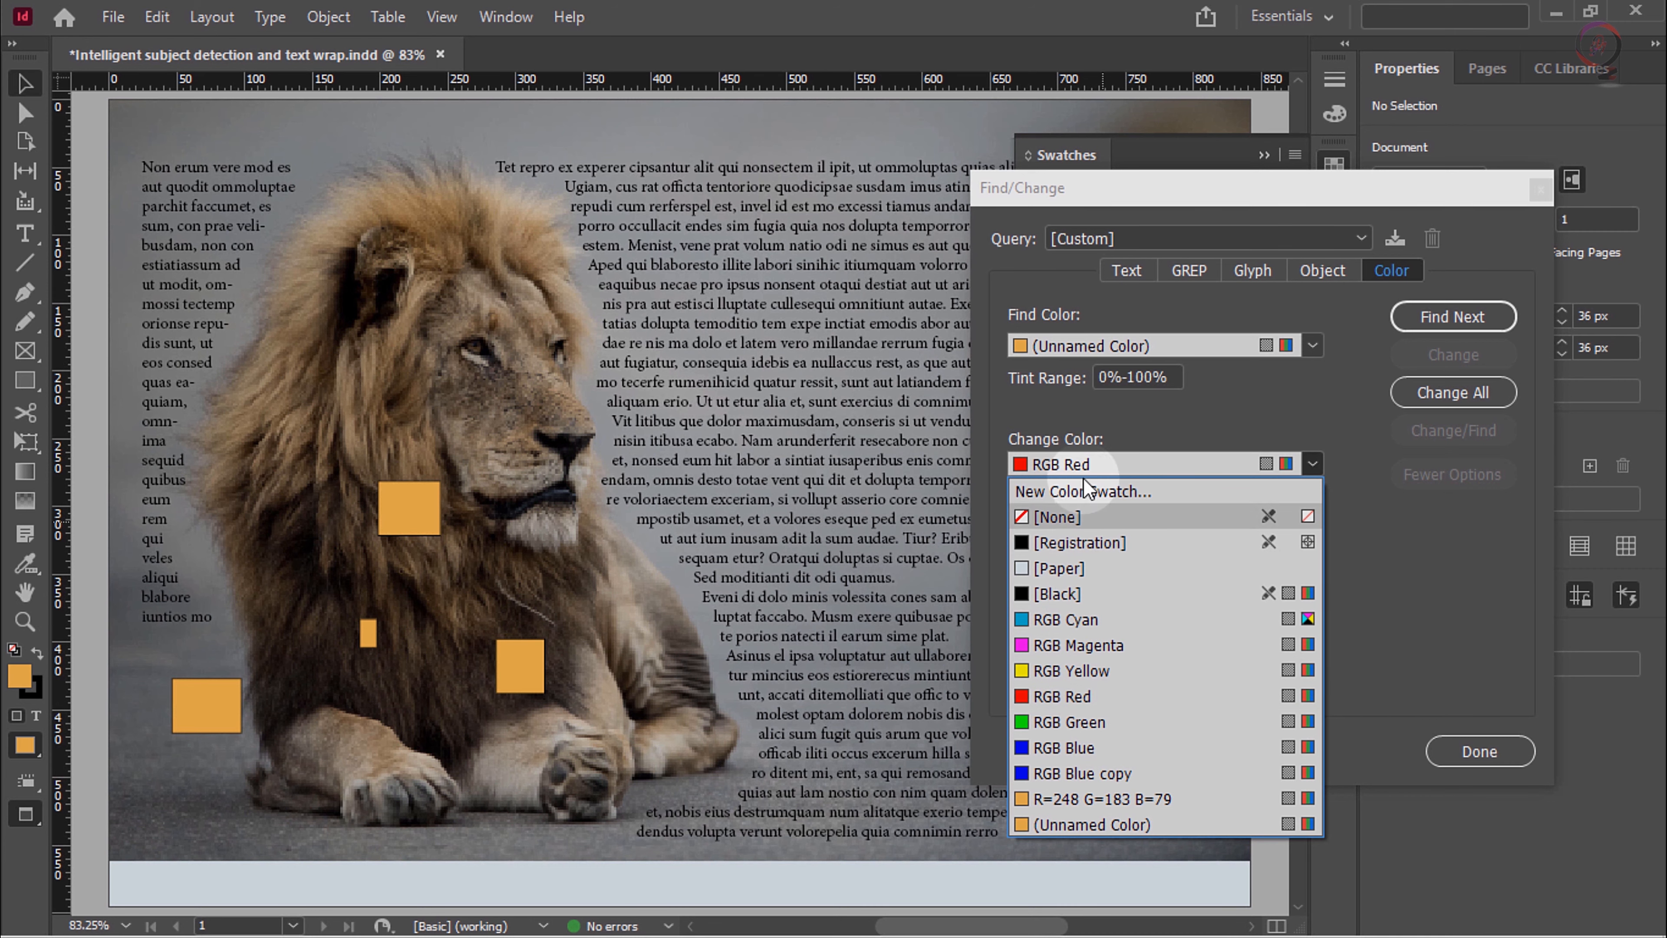
{"action": "left_click", "coordinate": [1158, 497]}
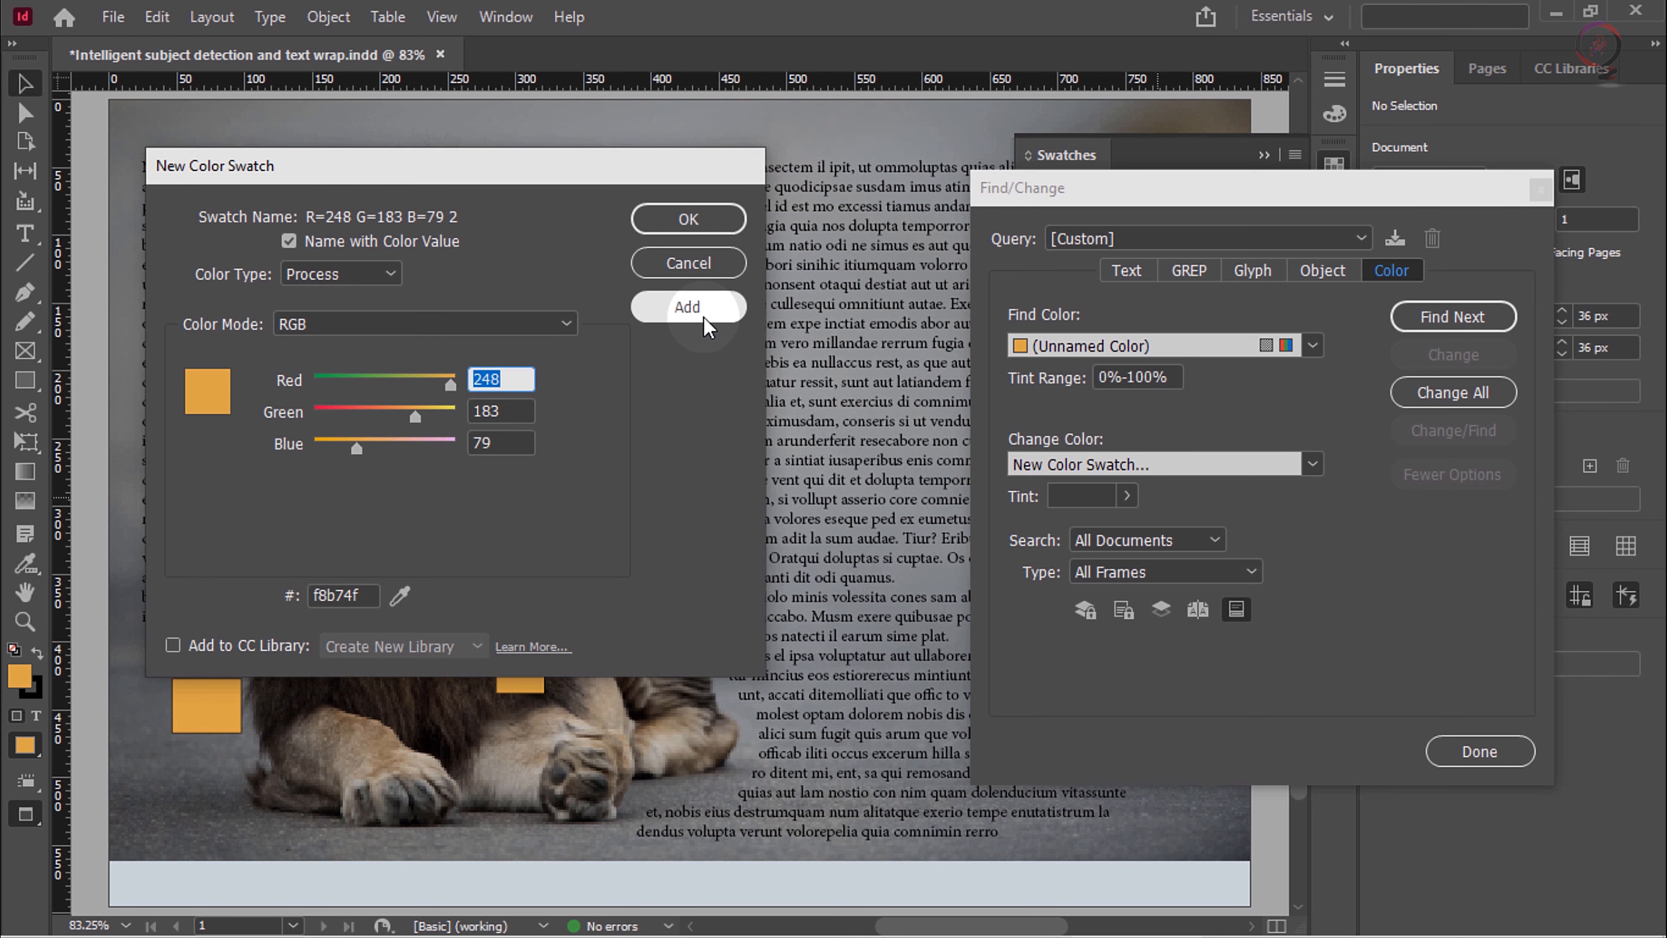
{"action": "left_click", "coordinate": [685, 263]}
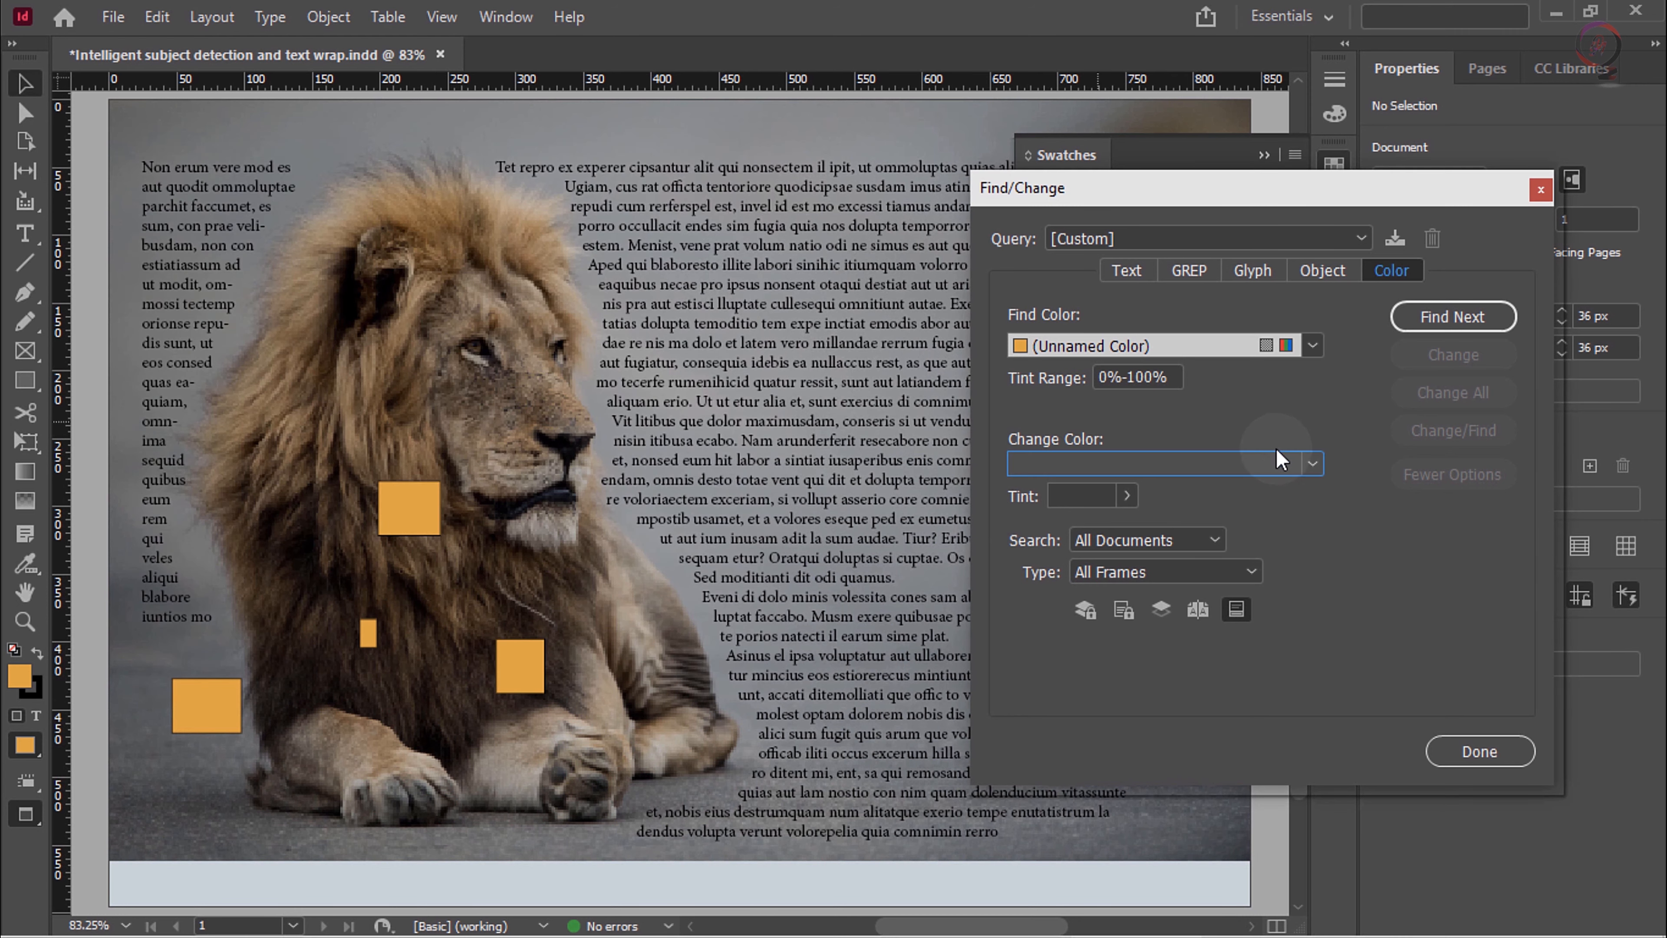
Step: Set the replacement color to RGB Red, find the first match, change all occurrences, and close Find/Change
{"action": "left_click", "coordinate": [1312, 464]}
{"action": "left_click", "coordinate": [1109, 697]}
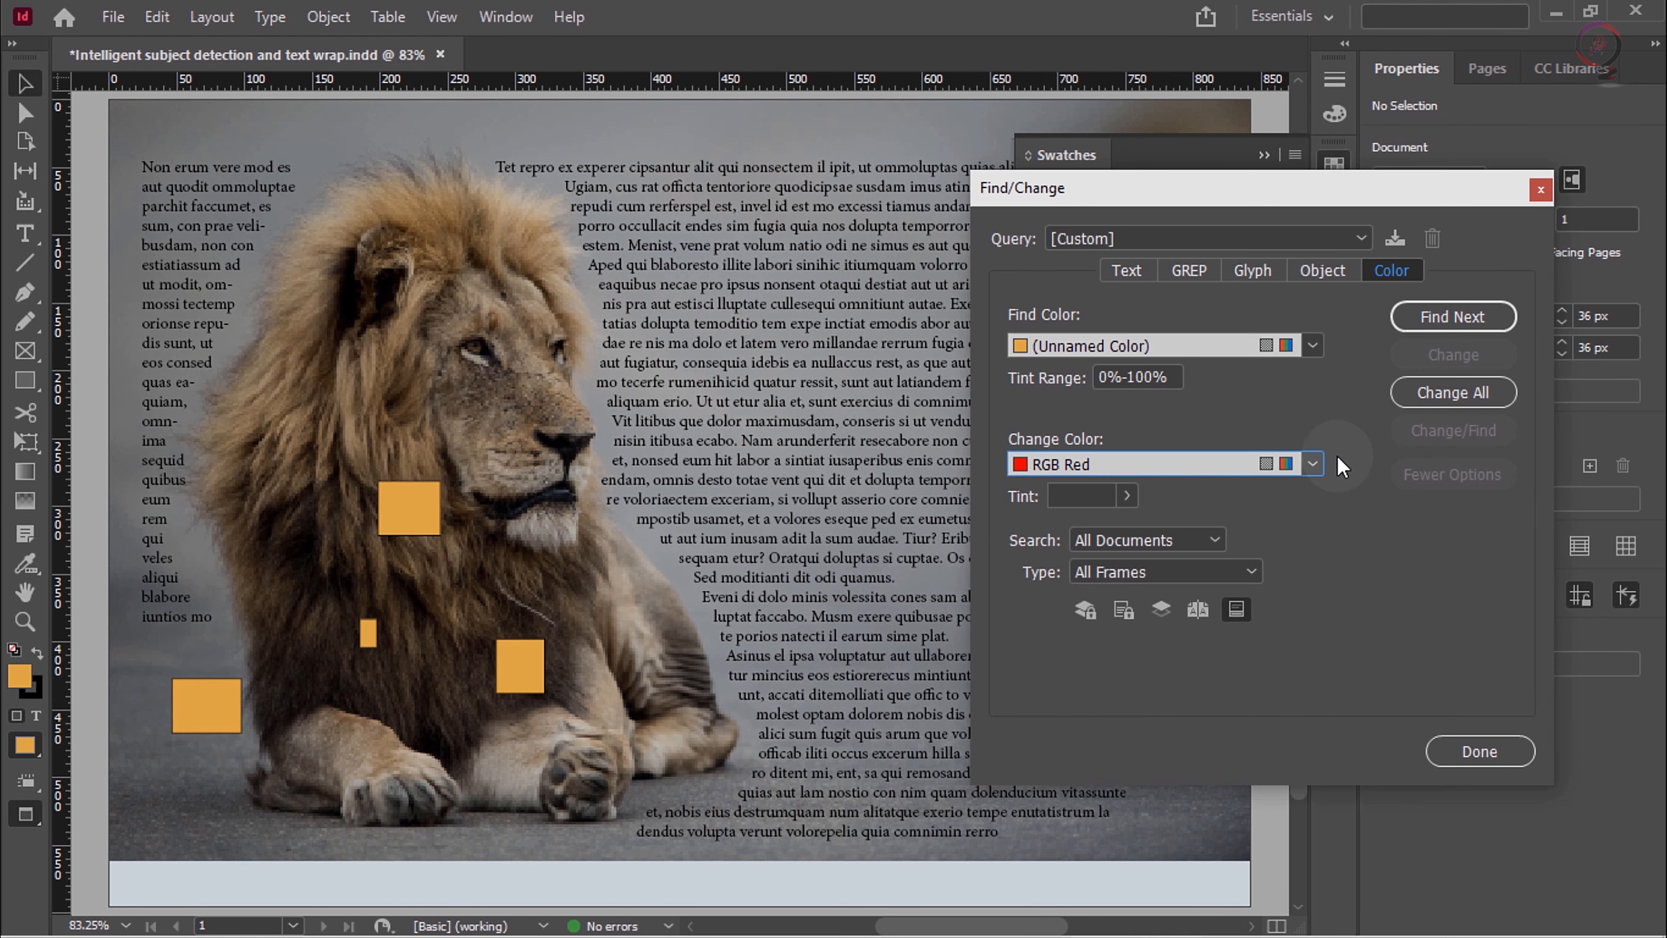
{"action": "left_click", "coordinate": [1434, 315]}
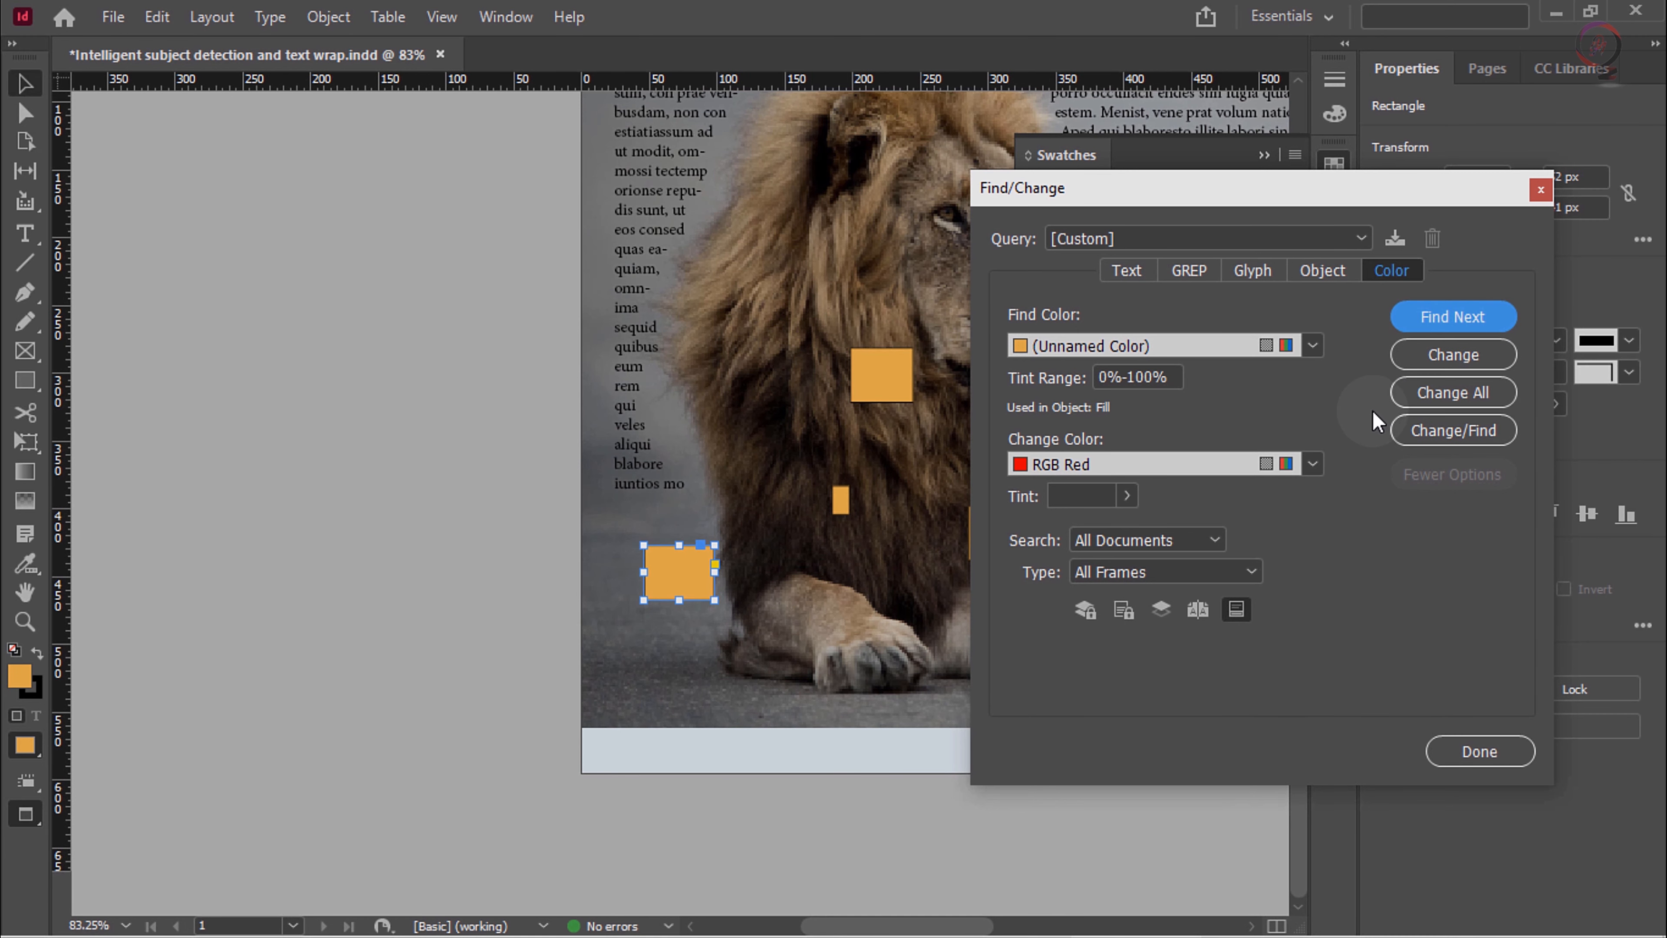
{"action": "left_click", "coordinate": [1460, 395]}
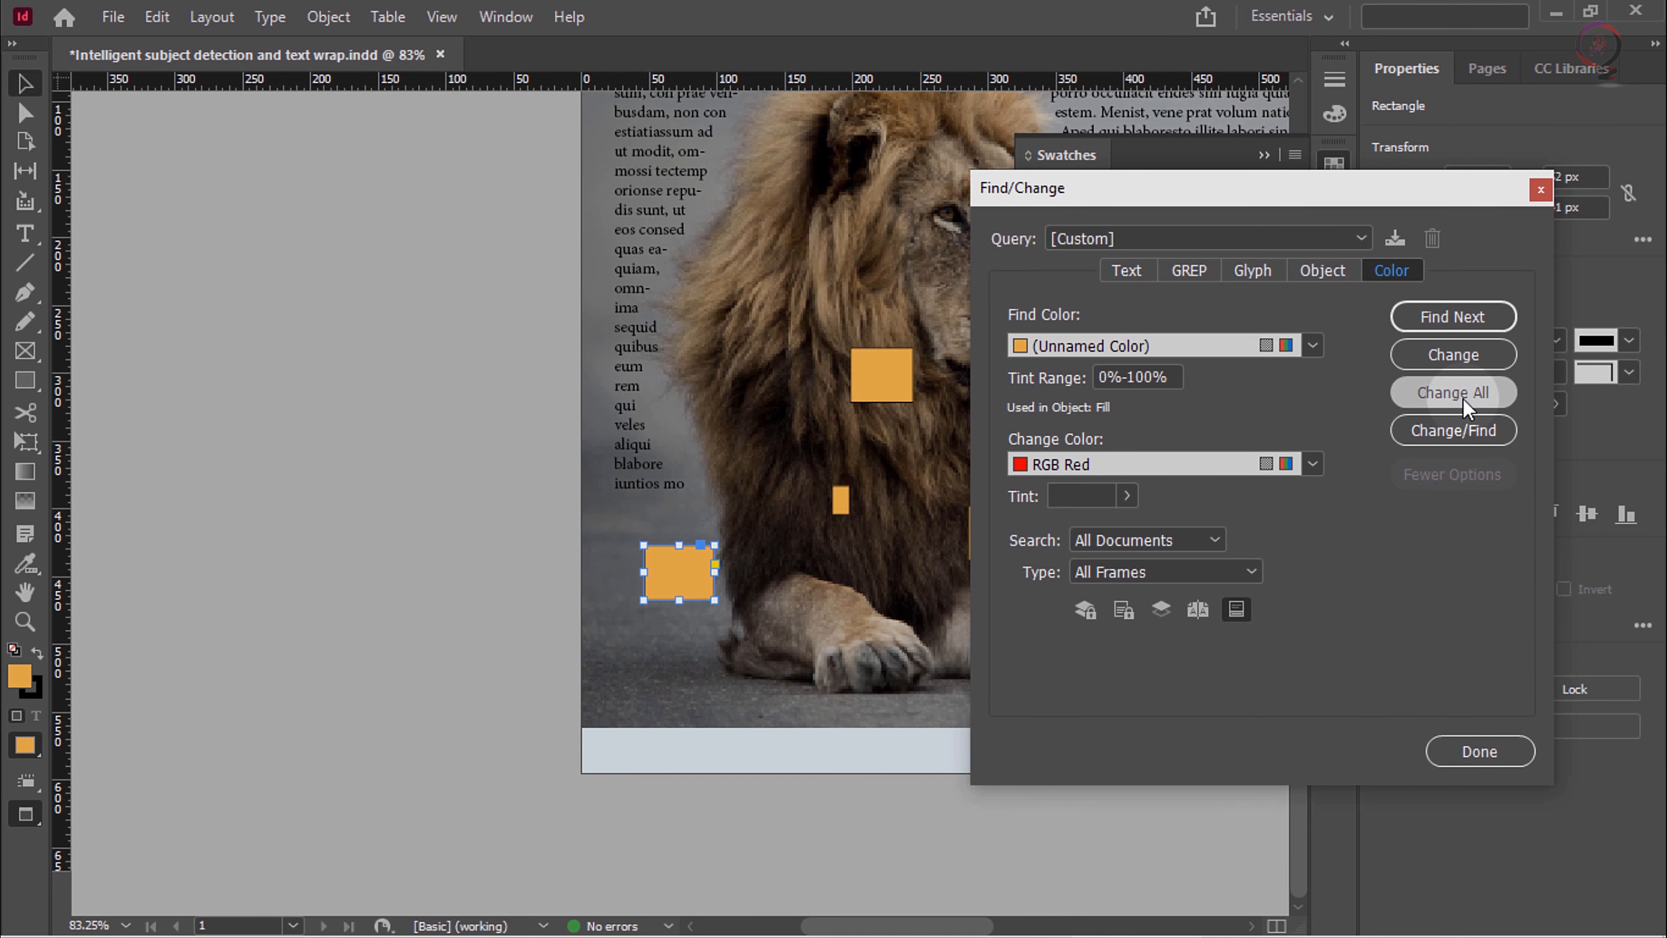
{"action": "left_click", "coordinate": [1017, 515]}
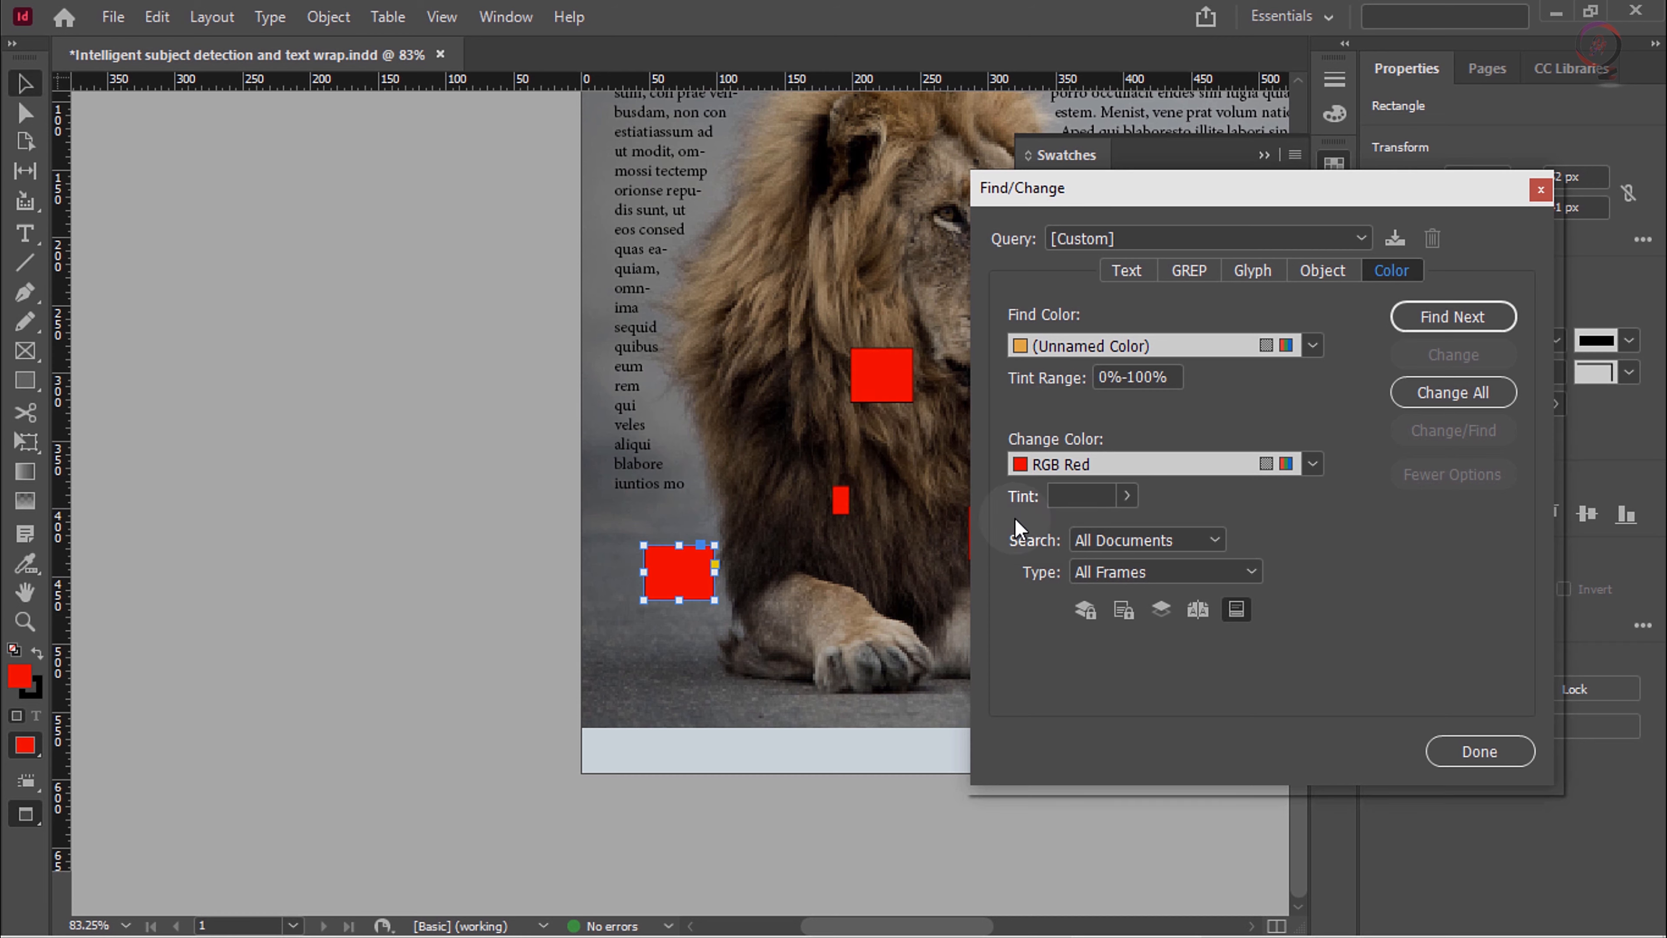
{"action": "left_click", "coordinate": [1477, 747]}
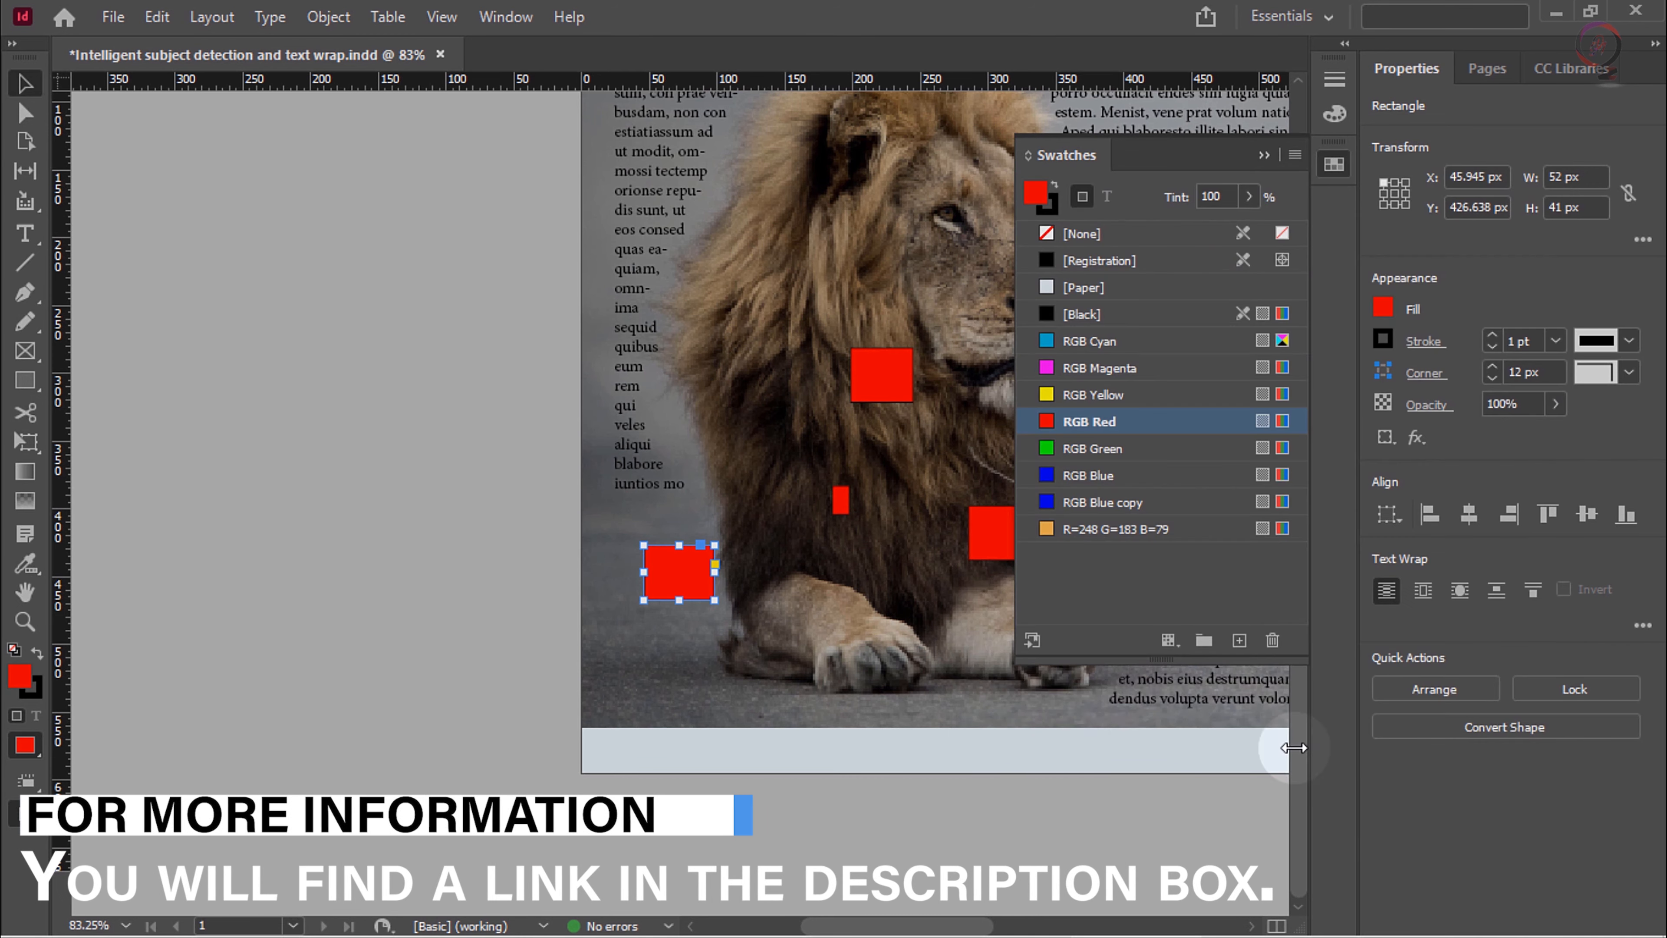
Step: Fit the page in the window and collapse the Swatches panel to reveal the whole layout
{"action": "left_click", "coordinate": [441, 17]}
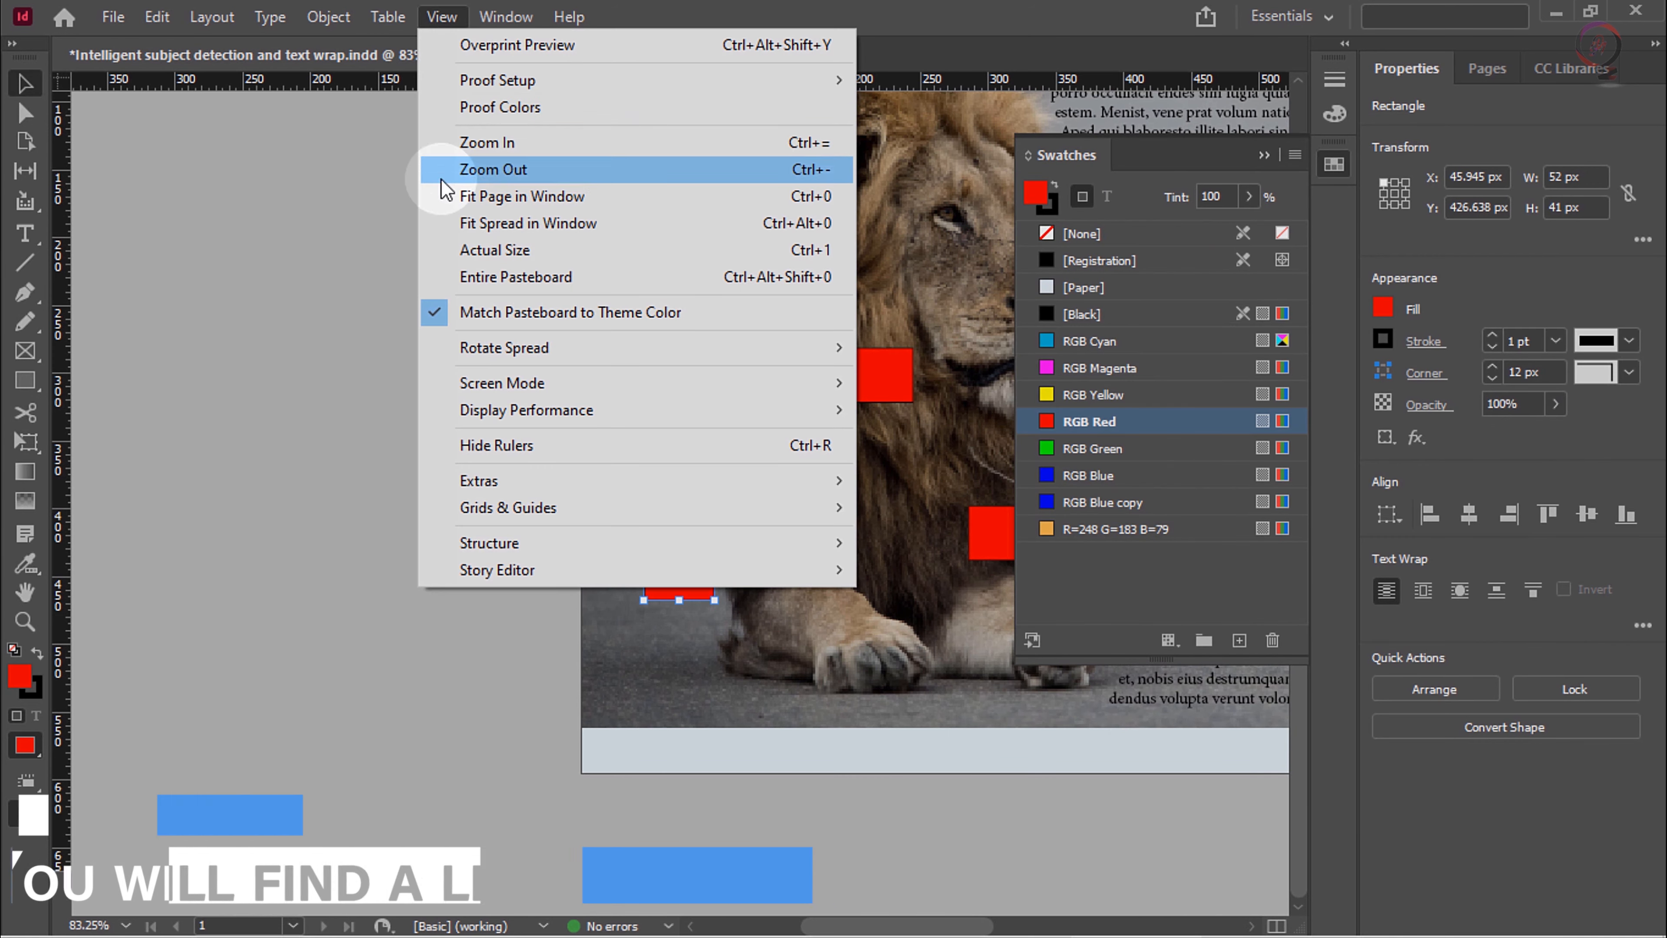
{"action": "left_click", "coordinate": [504, 196]}
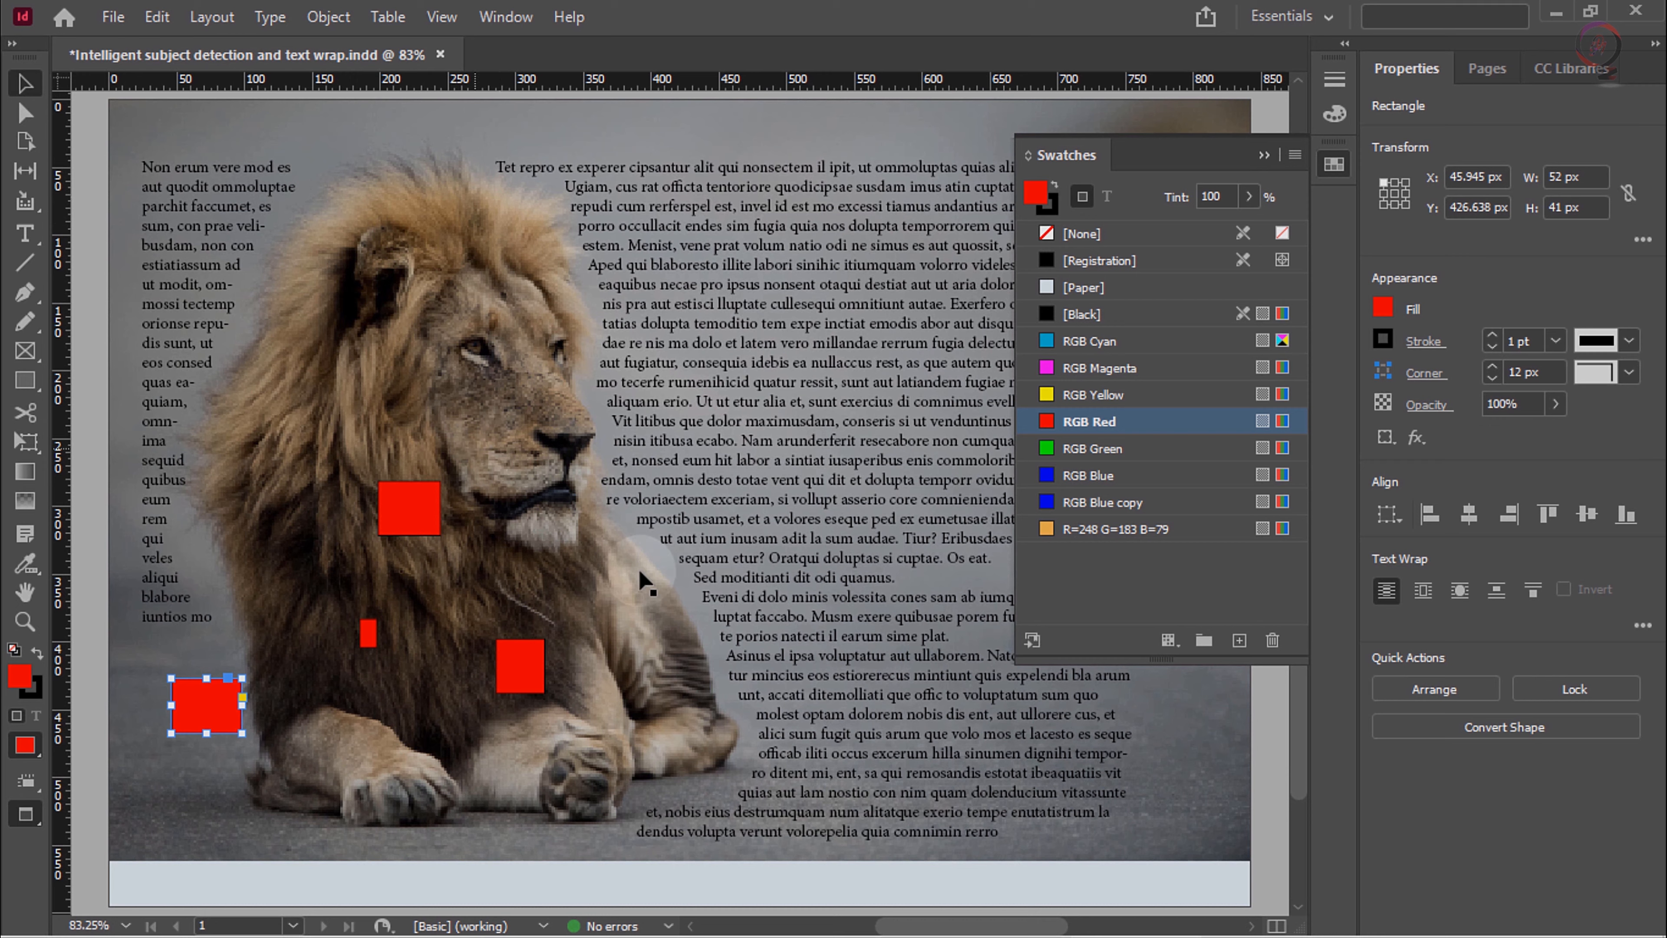
{"action": "left_click", "coordinate": [1263, 155]}
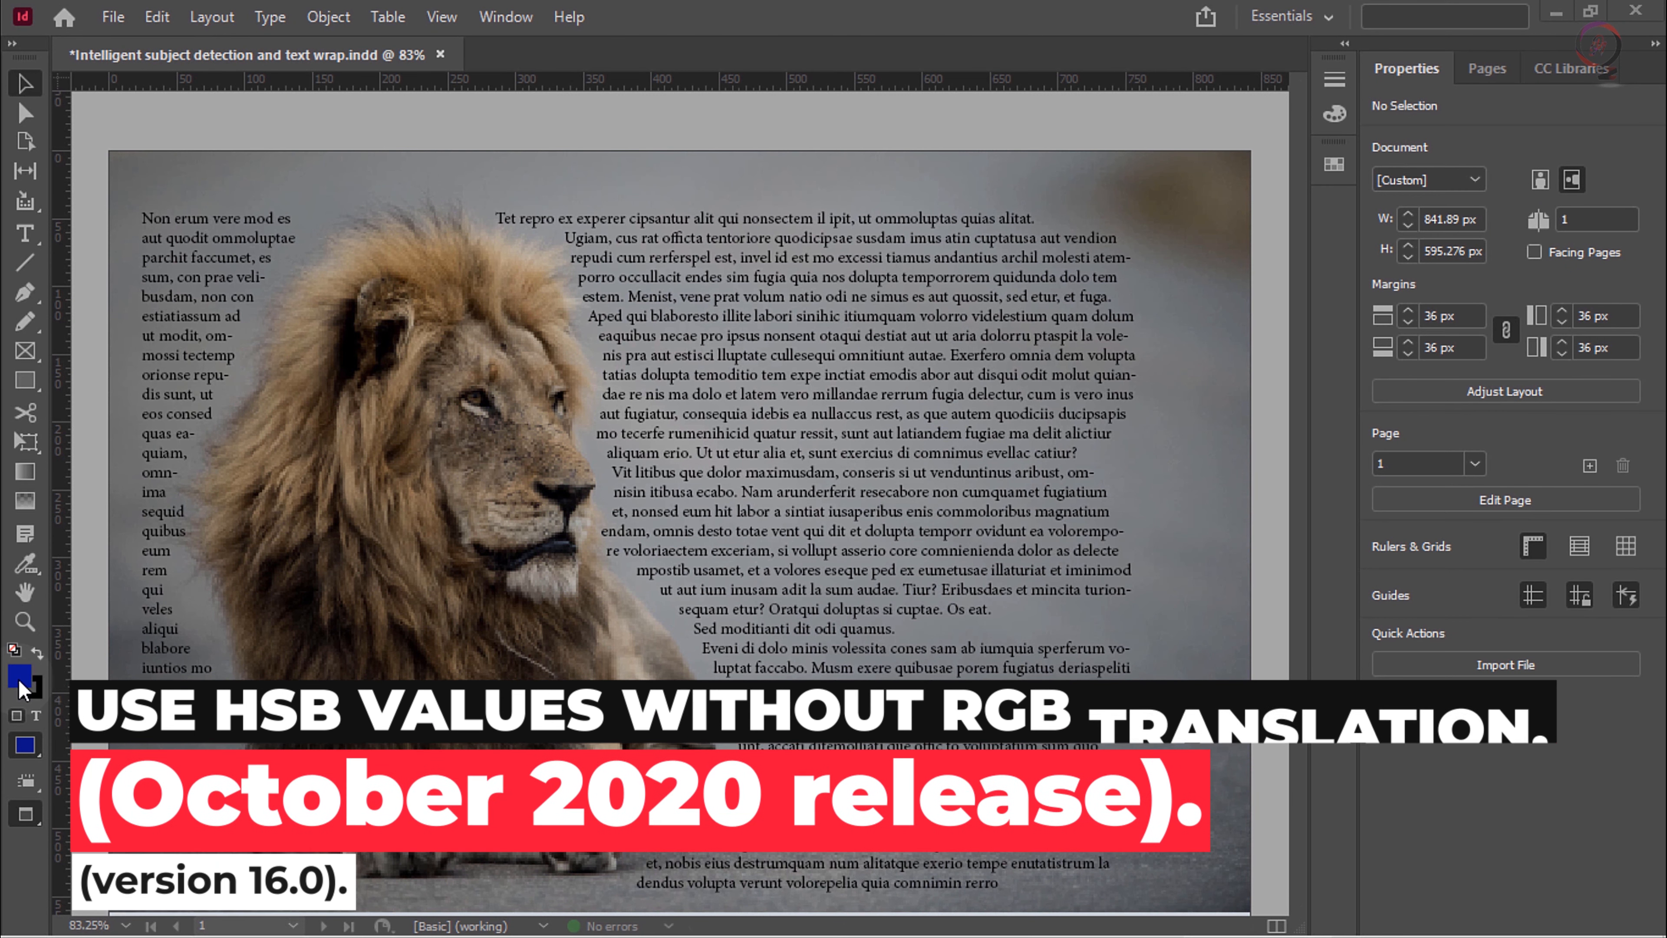
Step: Pick the green H=113 S=84 B=86 as the fill color, add it as an HSB swatch, and accept the color
{"action": "double_click", "coordinate": [19, 676]}
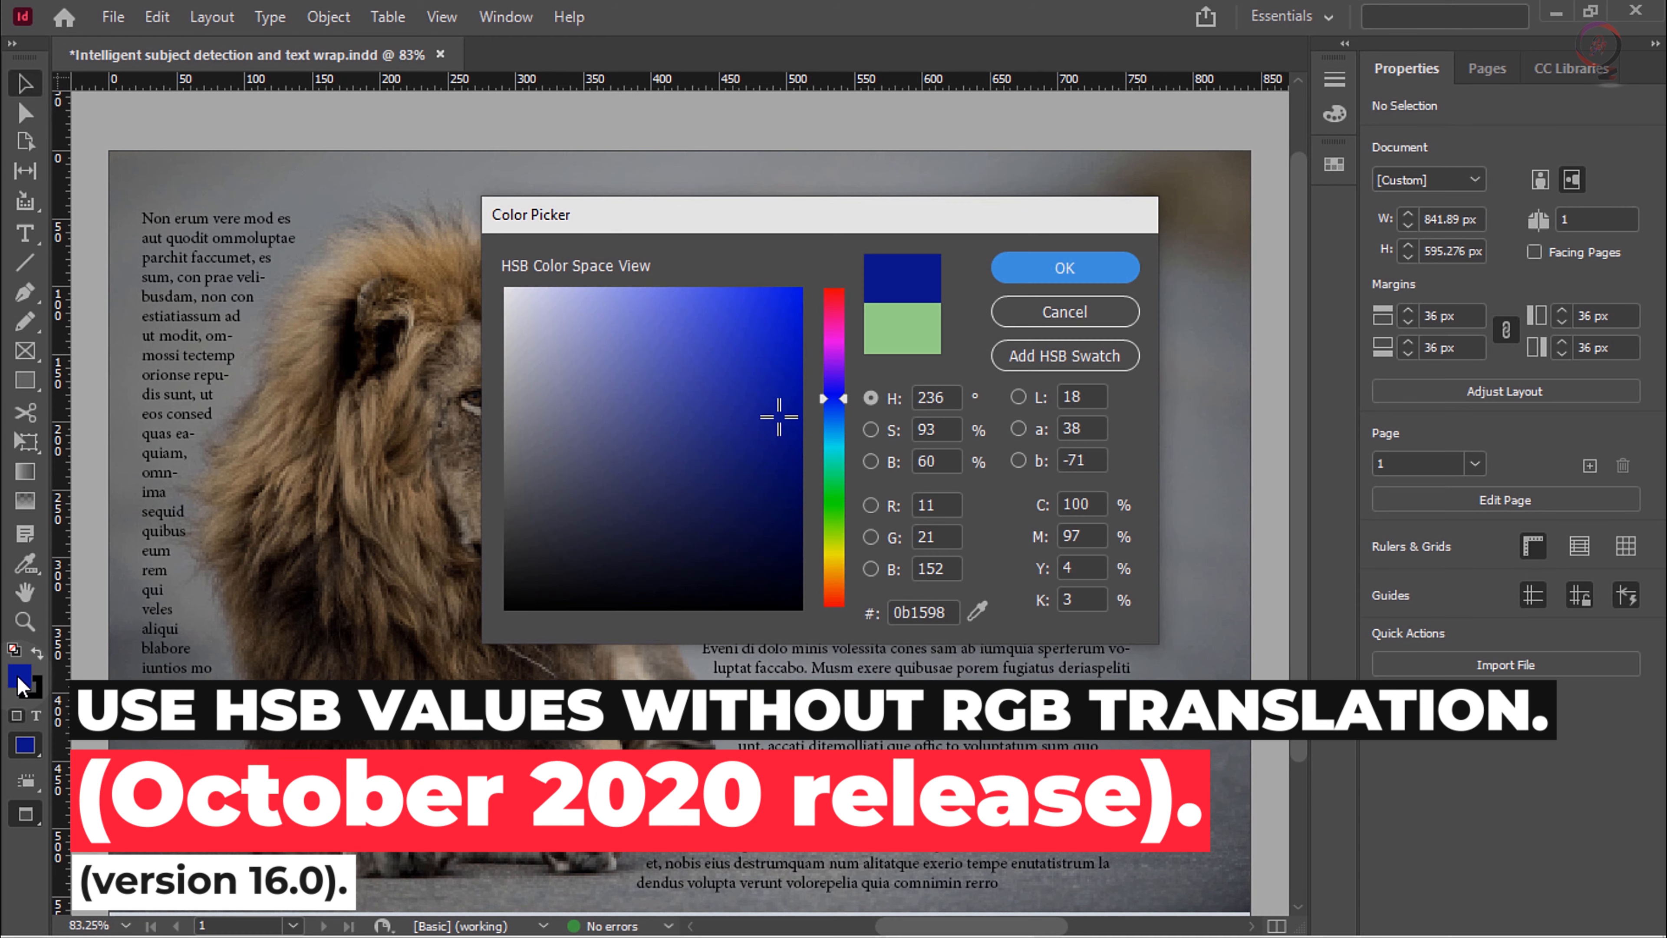
{"action": "left_click", "coordinate": [834, 506]}
{"action": "left_click", "coordinate": [754, 331]}
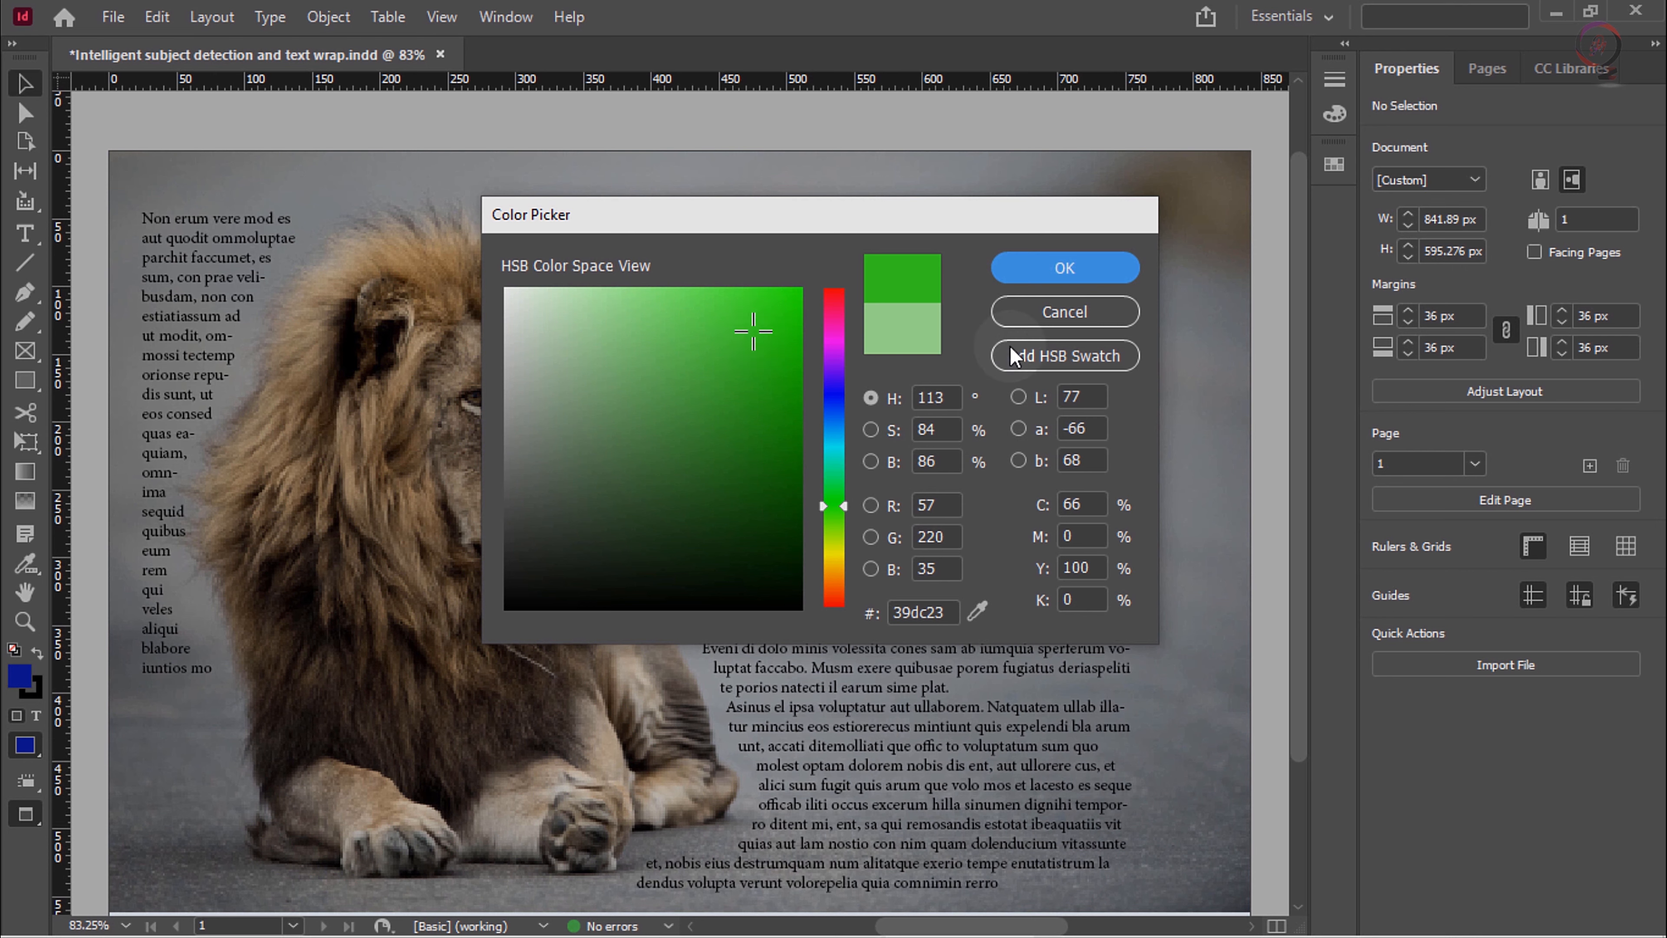
{"action": "left_click", "coordinate": [1103, 365]}
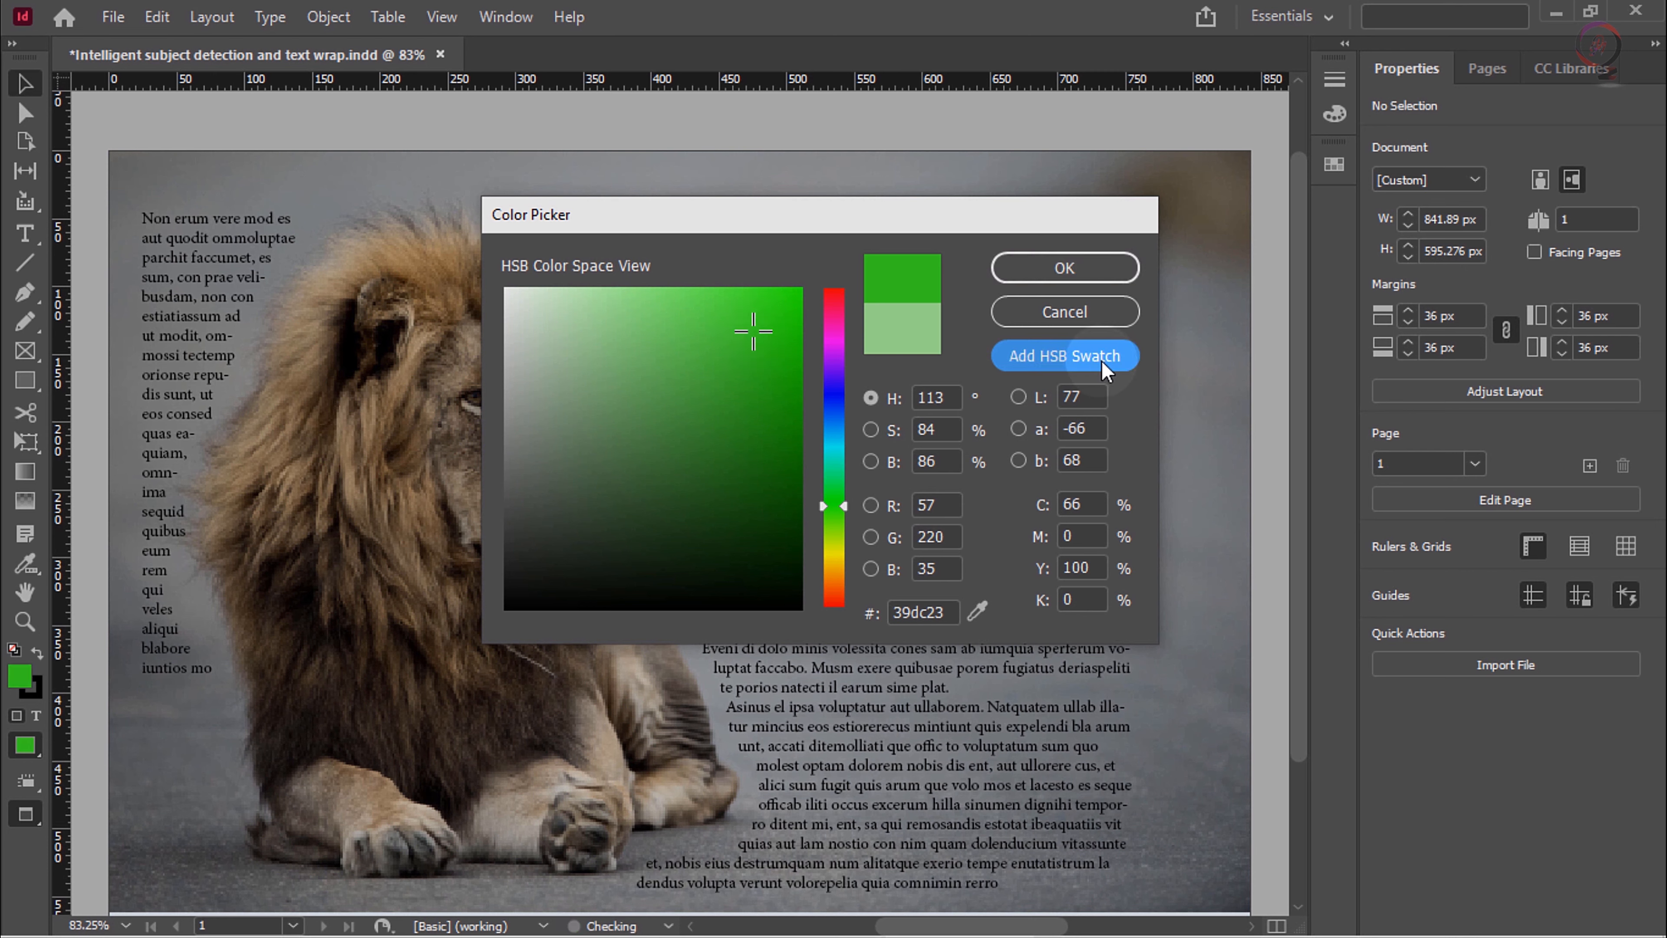
{"action": "left_click", "coordinate": [1090, 266]}
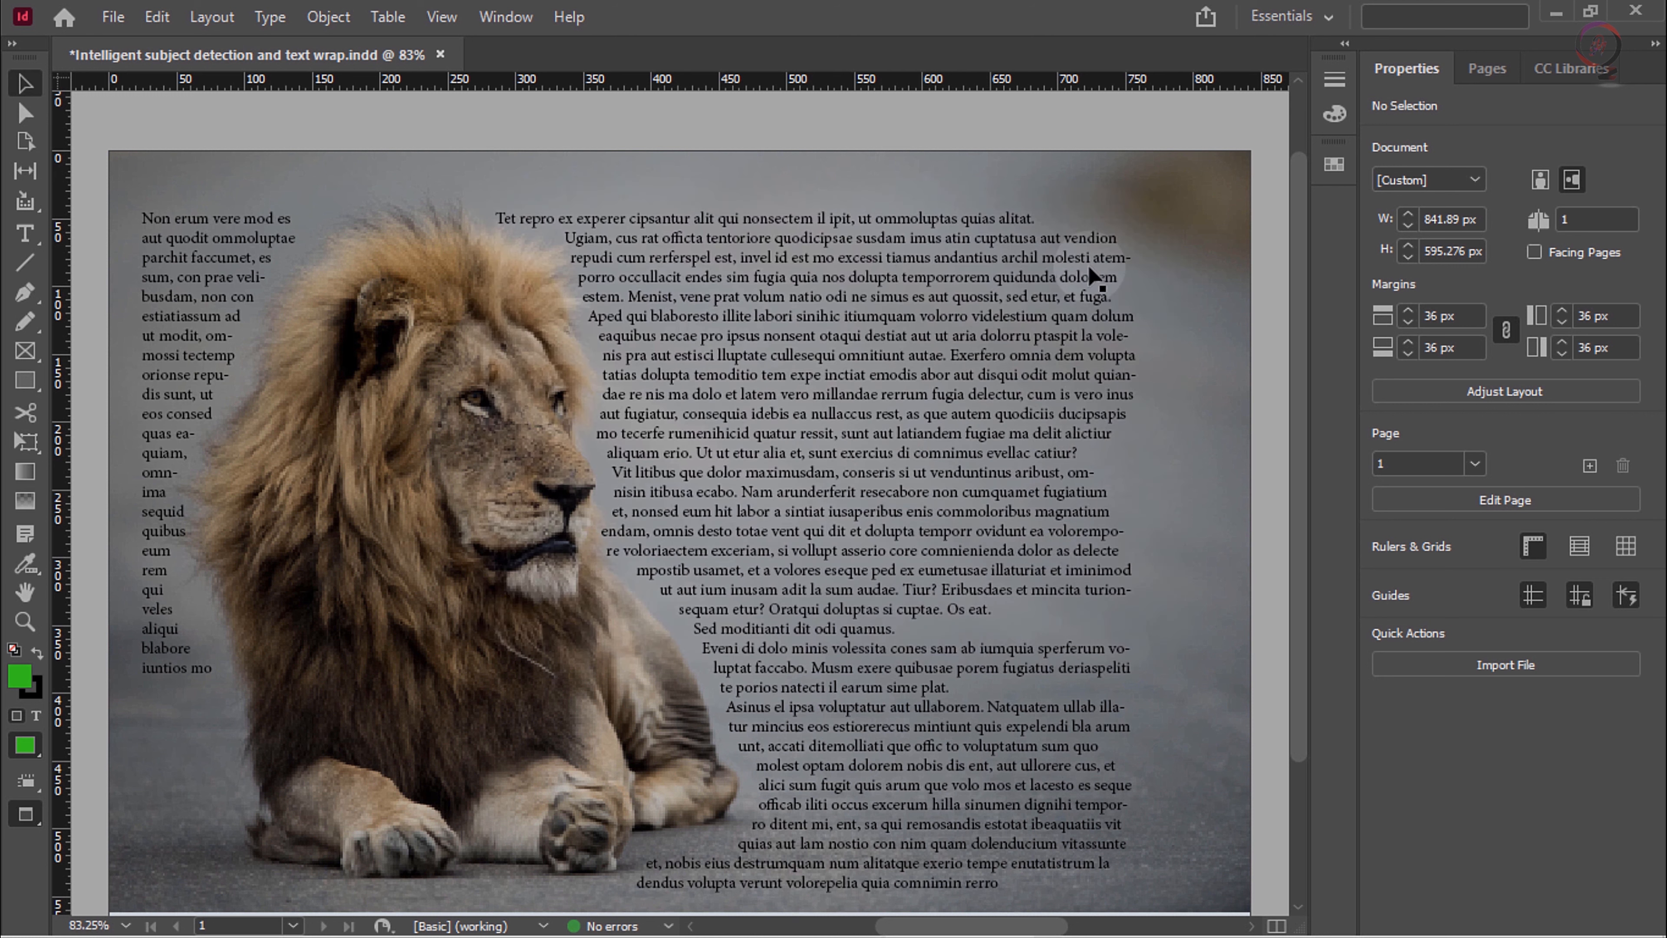
Step: Check the end of the document's swatch list for the added HSB swatch, and collapse the list
{"action": "left_click", "coordinate": [1332, 166]}
{"action": "scroll", "coordinate": [1132, 602], "scroll_direction": "down", "scroll_amount": 1}
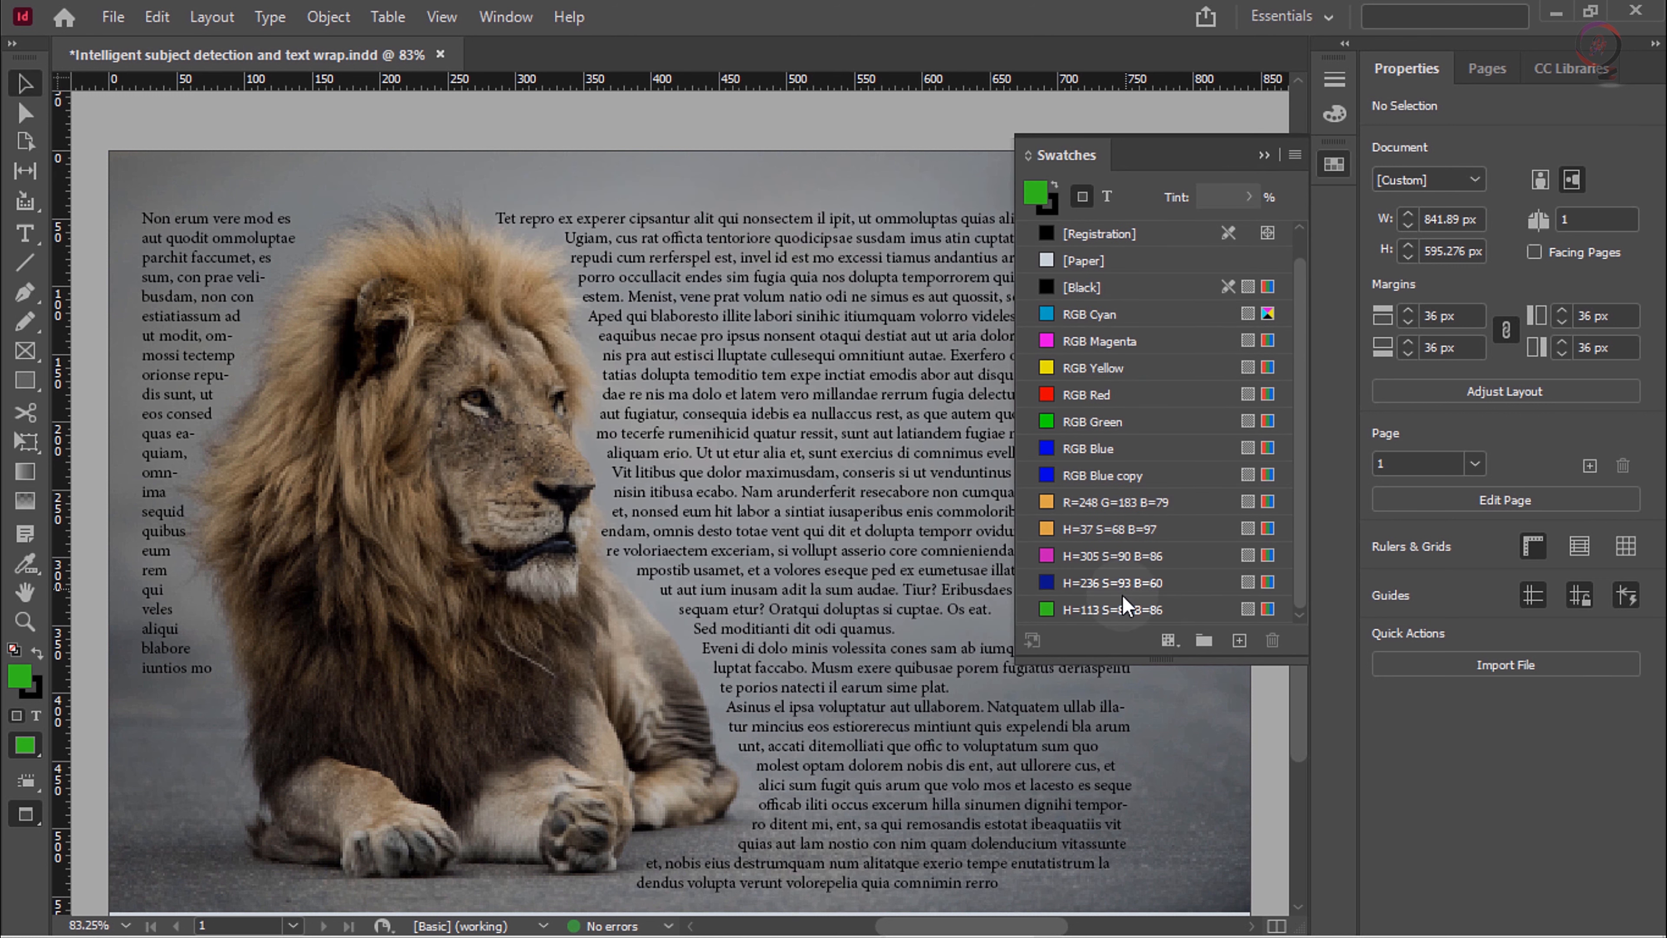
{"action": "left_click", "coordinate": [1263, 155]}
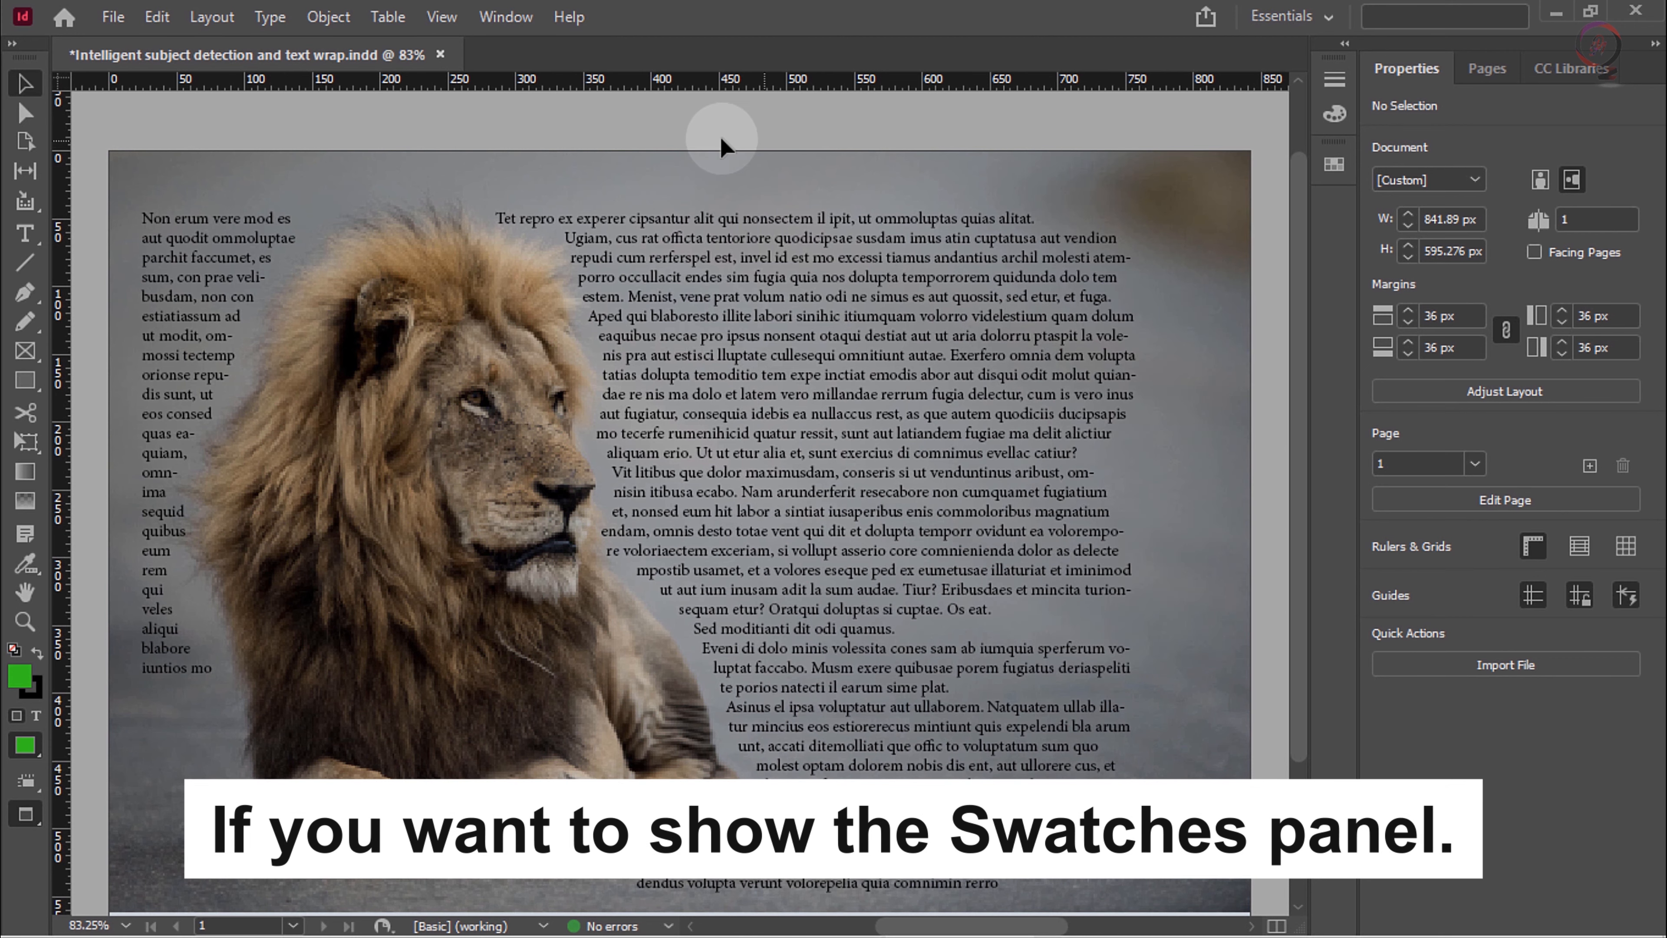
Step: Show the Swatches panel through the application's window commands, view the HSB swatches, and collapse the panel
{"action": "left_click", "coordinate": [505, 19]}
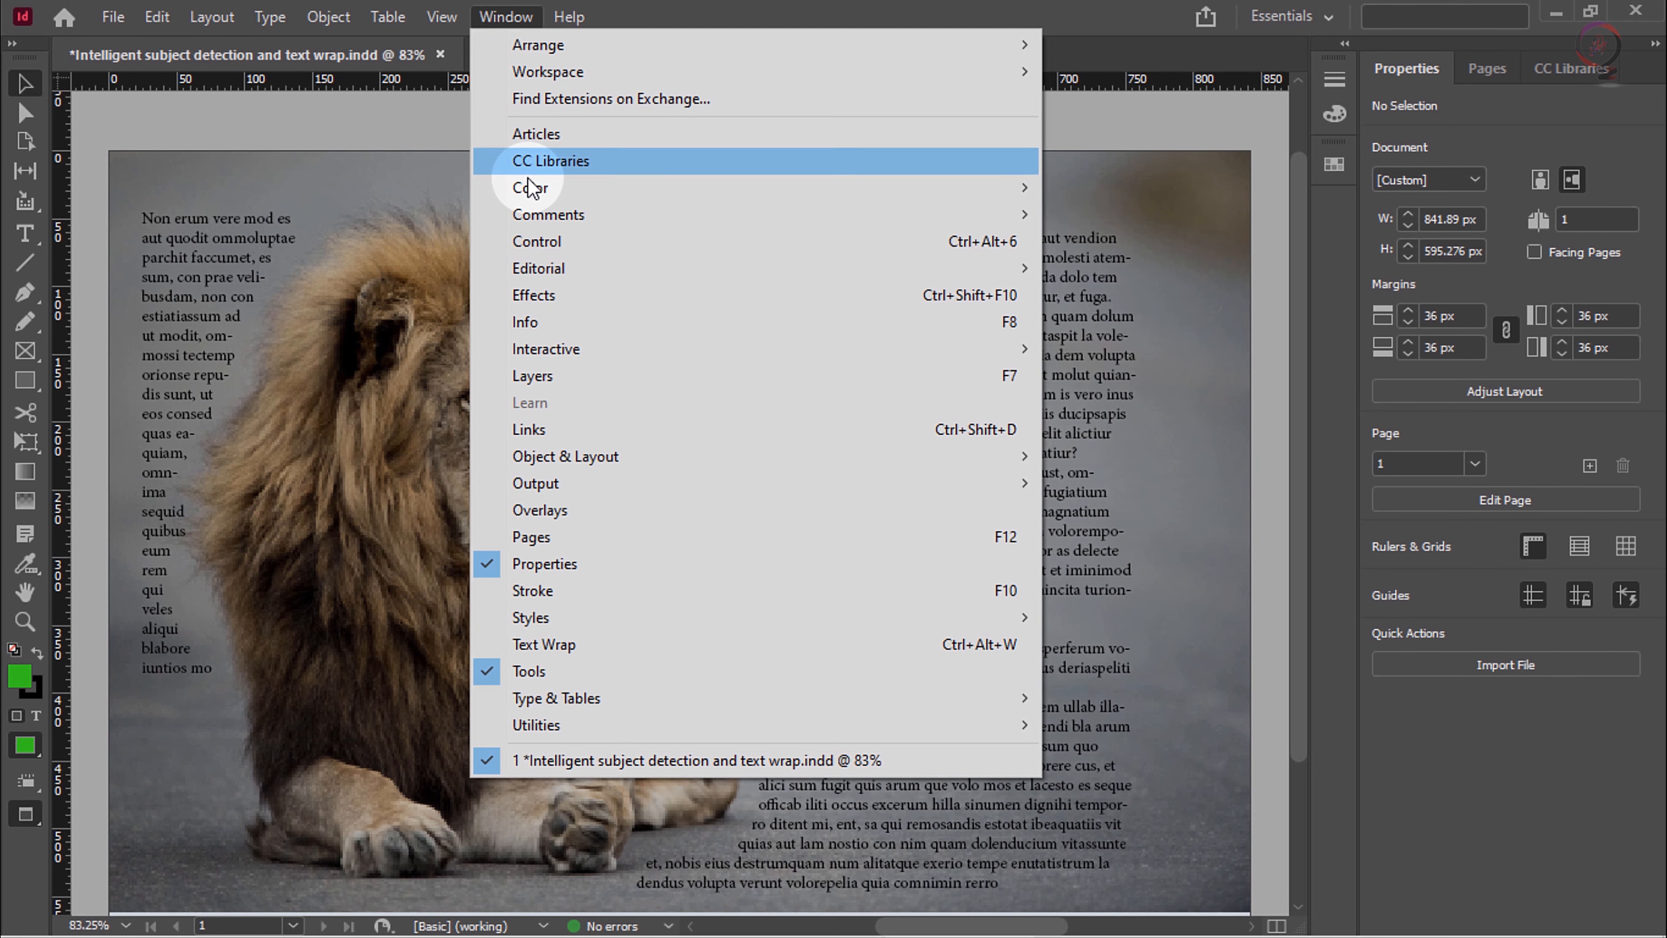
{"action": "mouse_move", "coordinate": [542, 188]}
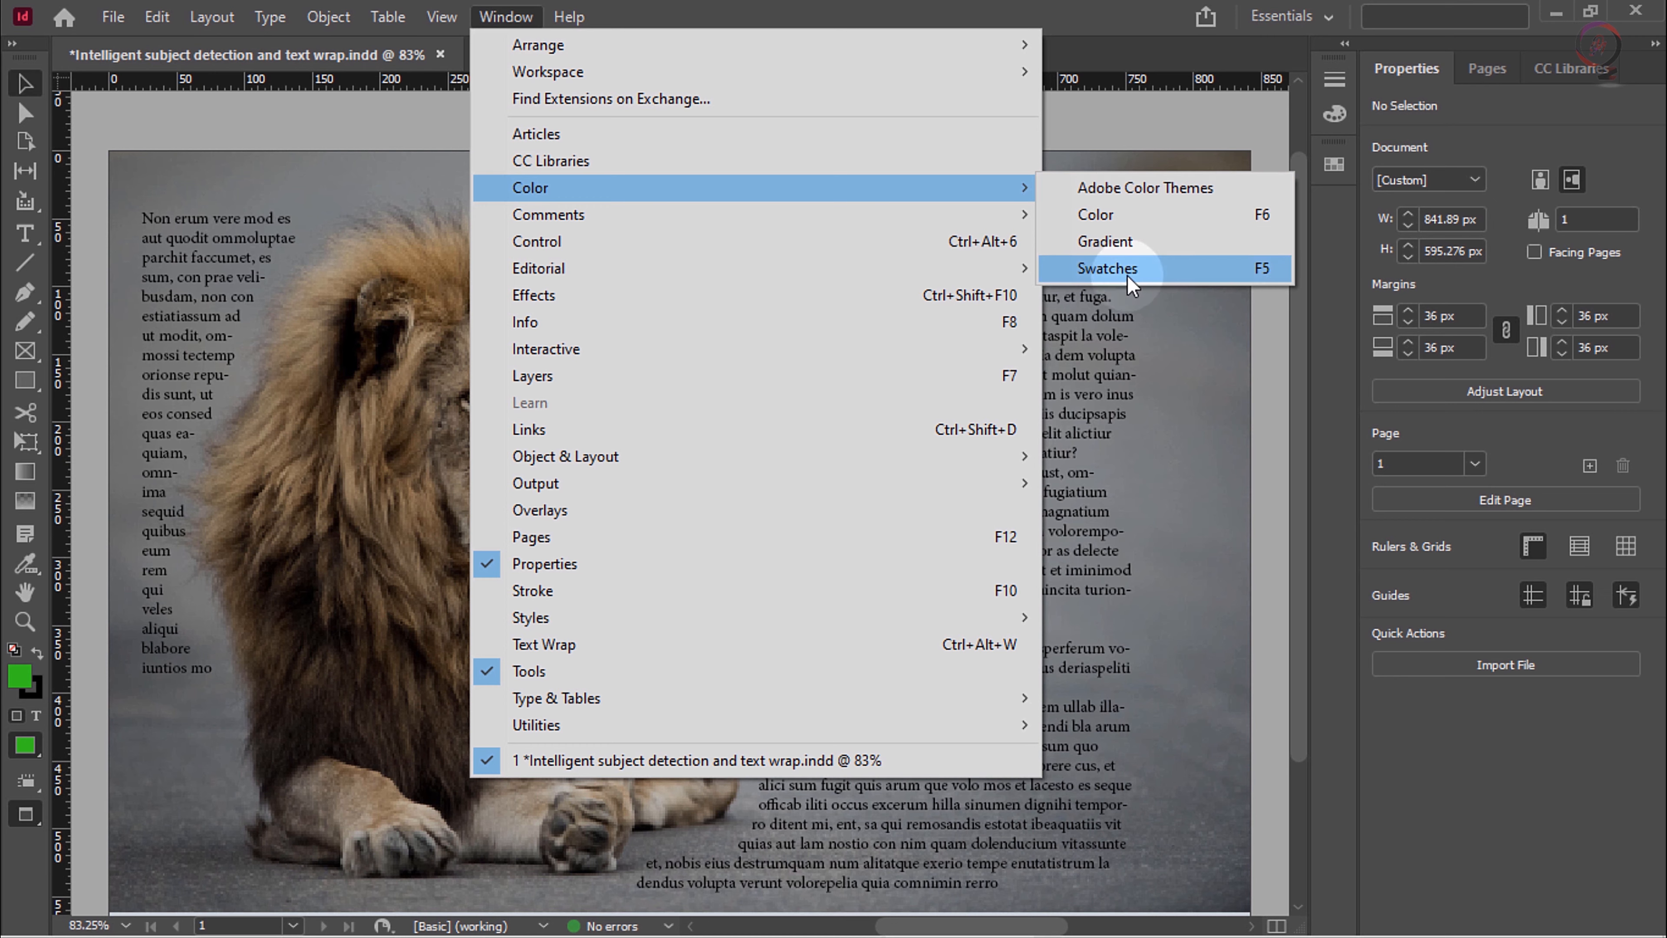
{"action": "left_click", "coordinate": [1288, 273]}
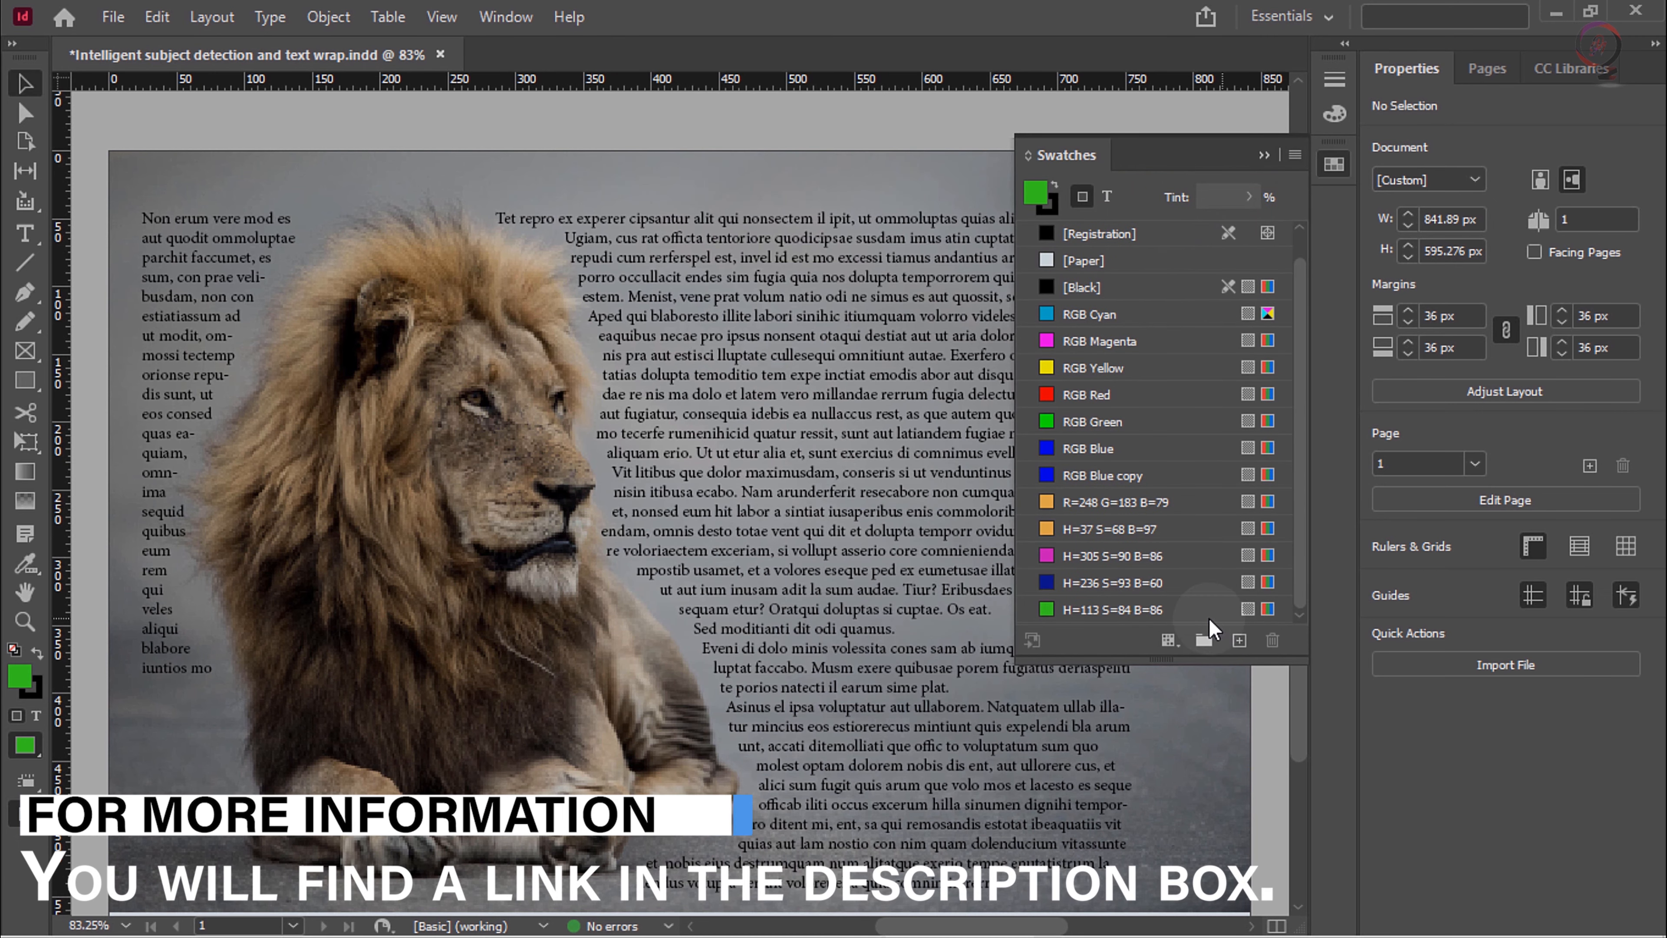
{"action": "left_click", "coordinate": [1261, 155]}
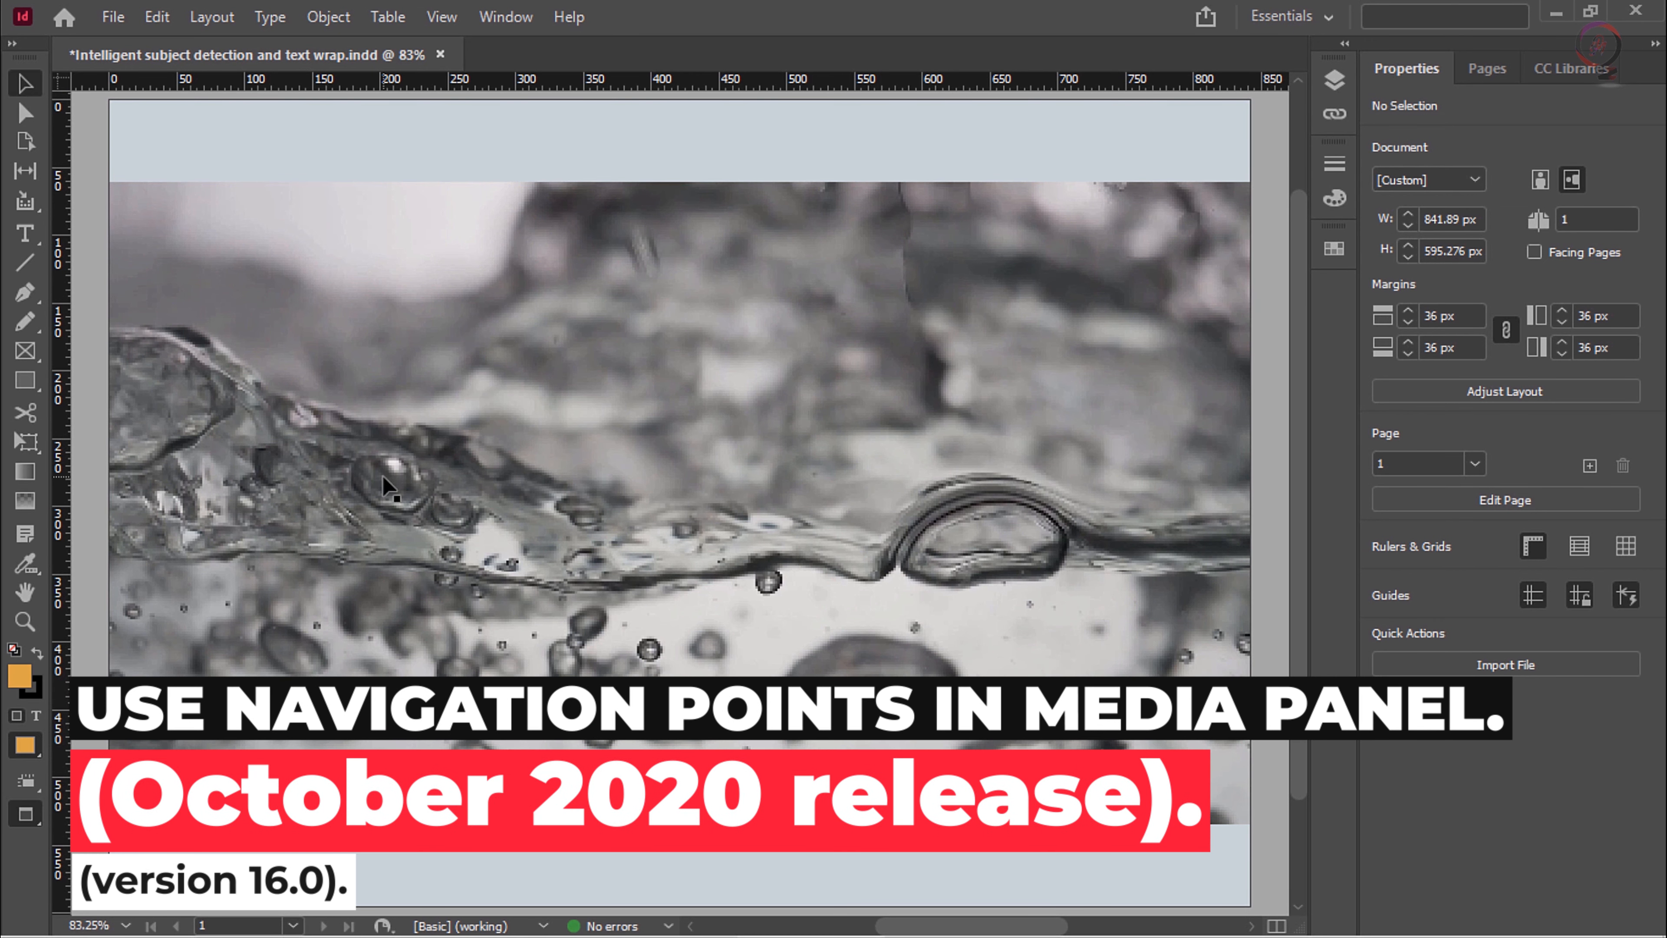
Step: Show the interactive Media panel and select the water video on the page
{"action": "left_click", "coordinate": [505, 16]}
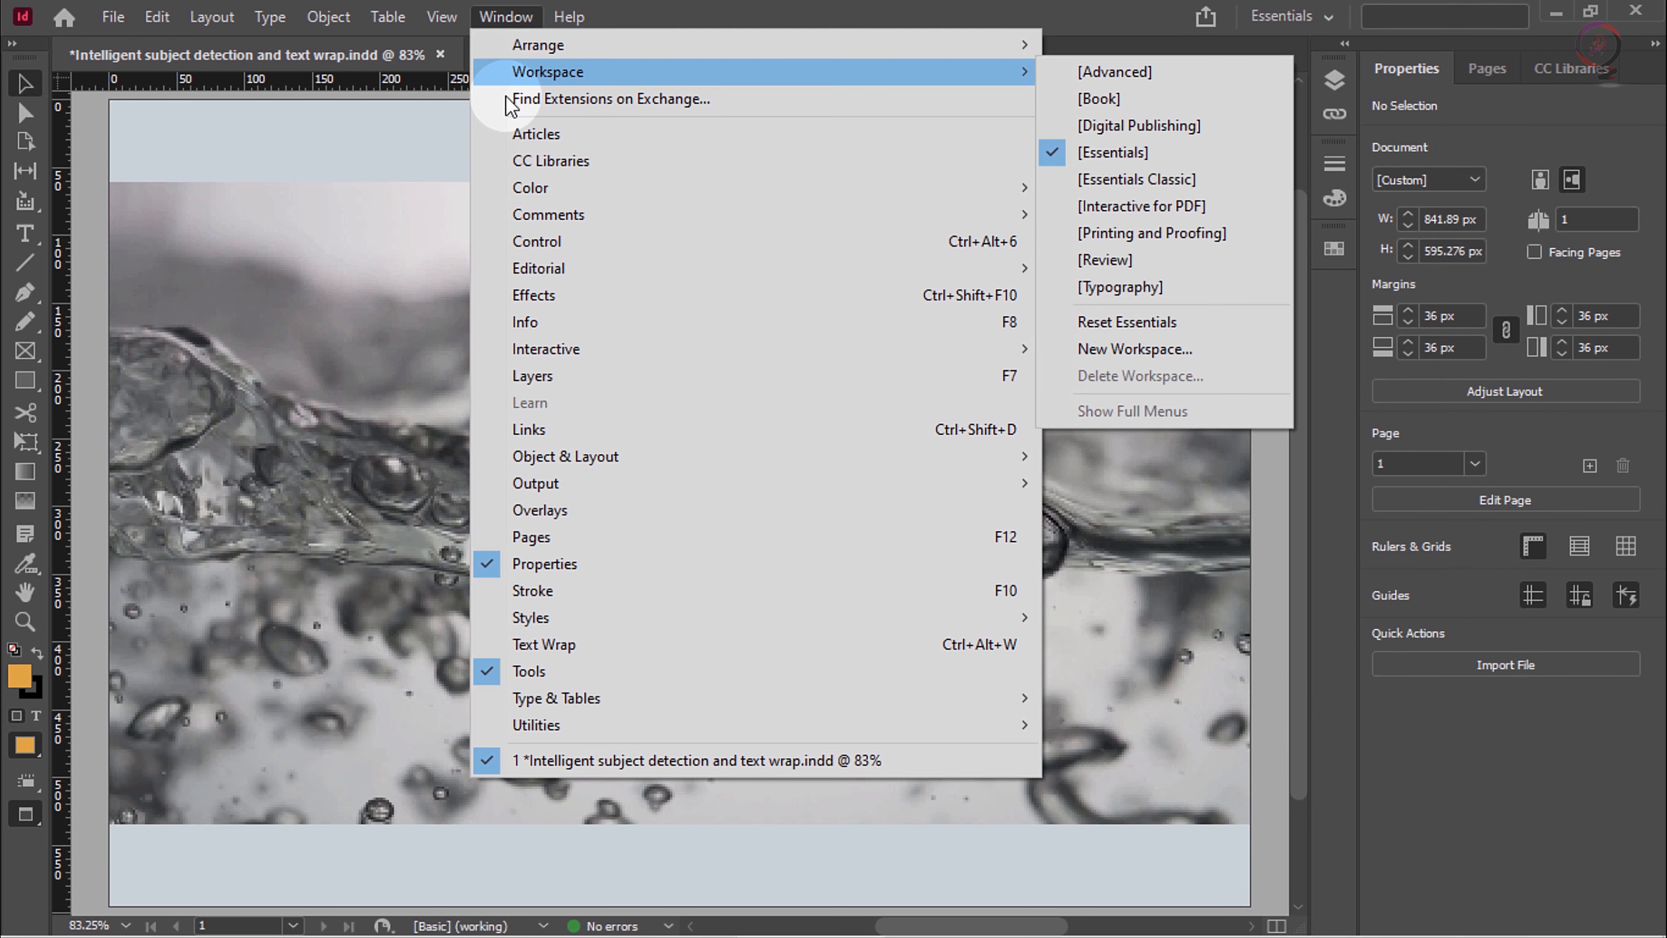
{"action": "mouse_move", "coordinate": [546, 352]}
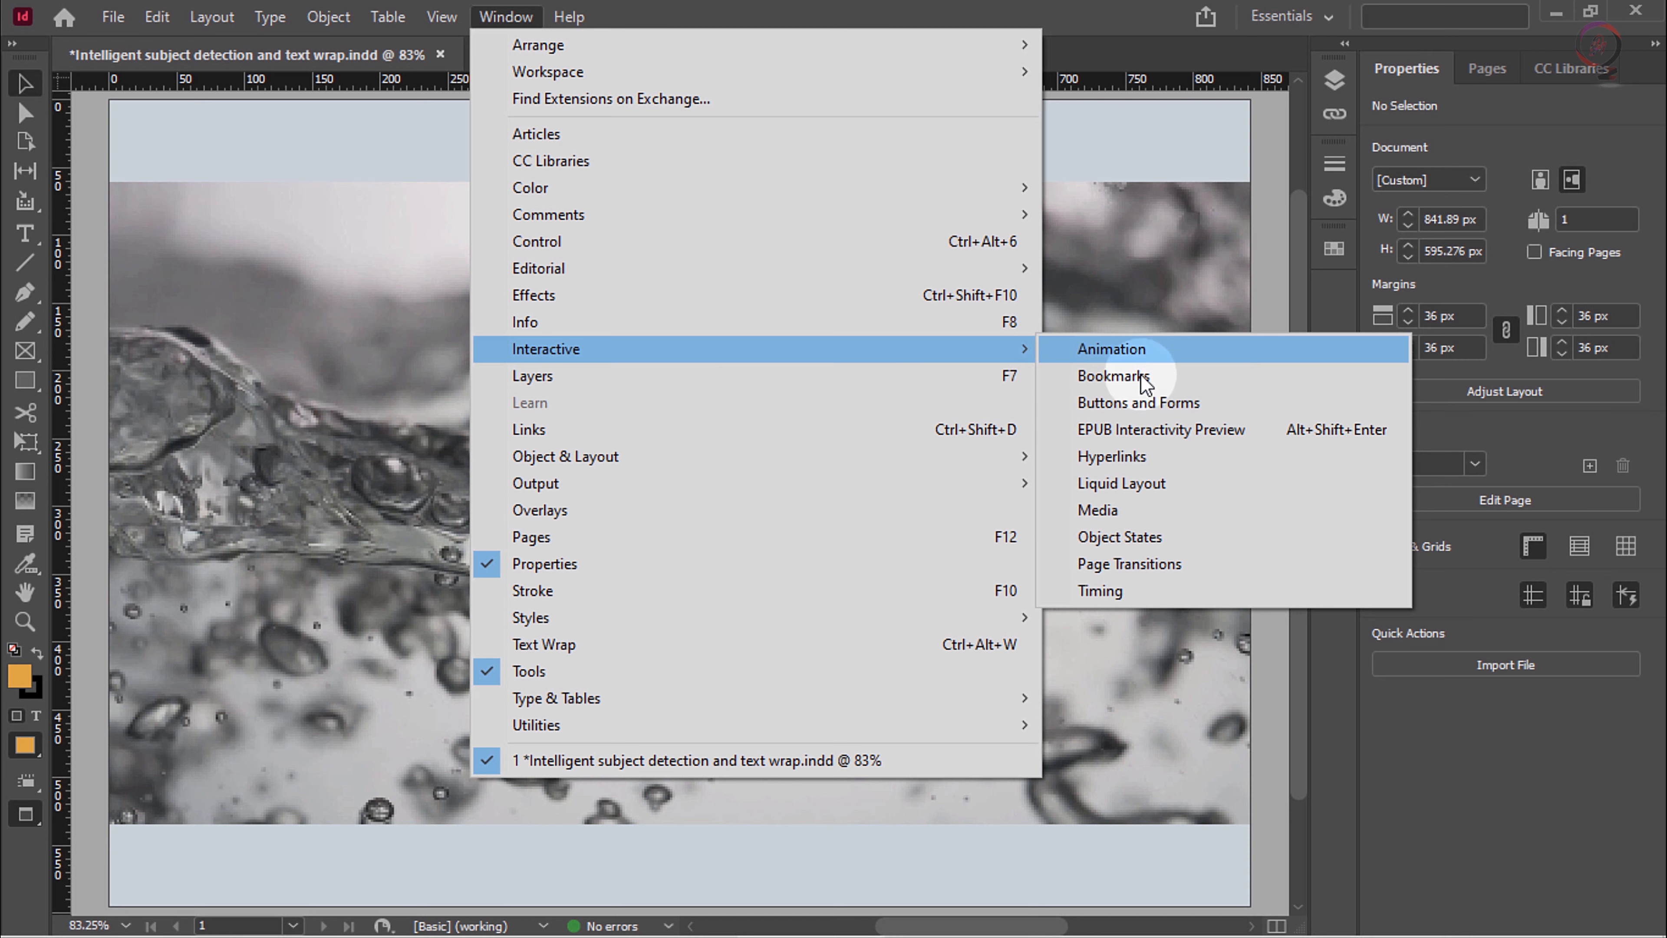
{"action": "left_click", "coordinate": [1183, 515]}
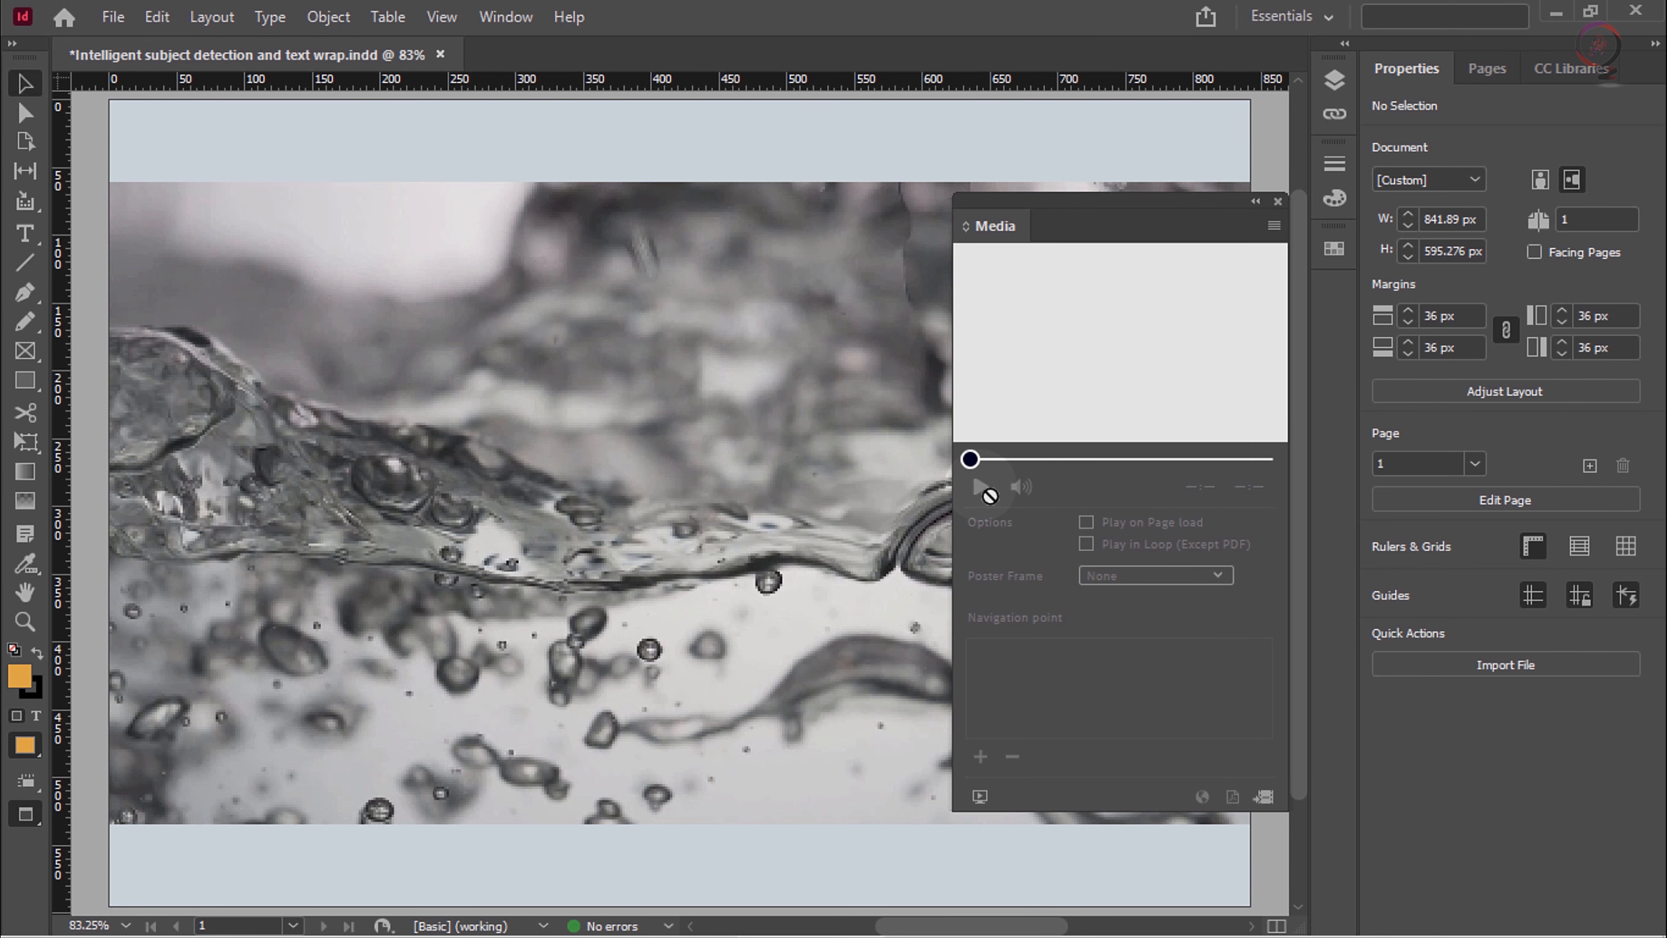
{"action": "left_click", "coordinate": [804, 476]}
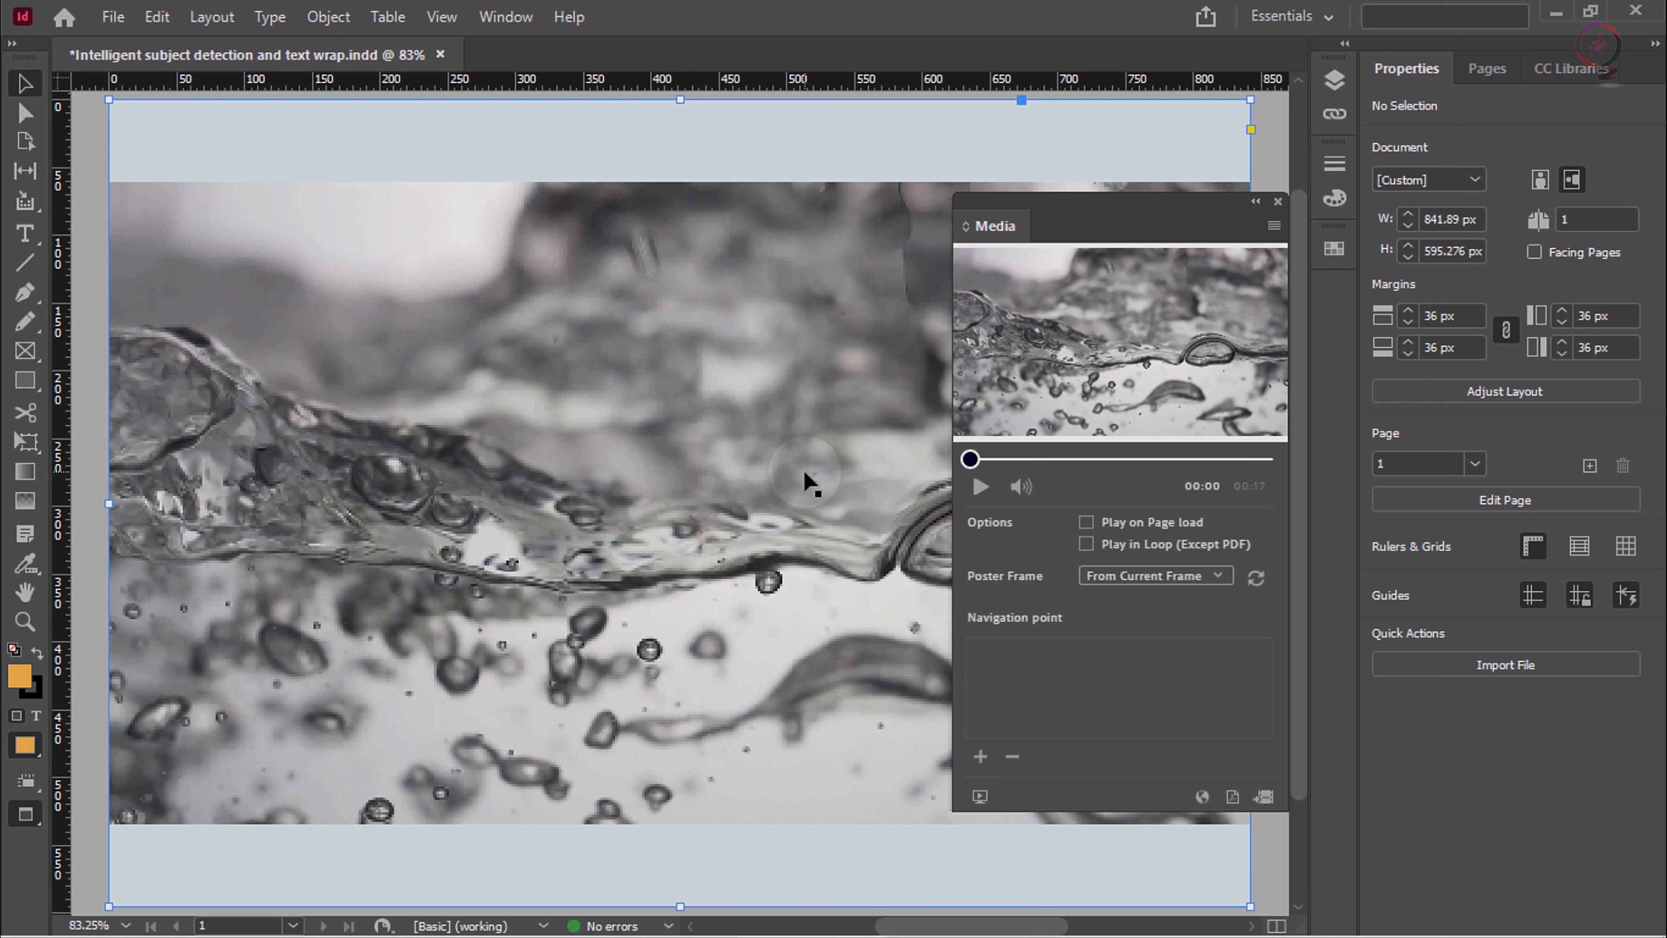
Step: Play the selected video, pause it at 00:05, and add a navigation point there
{"action": "left_click", "coordinate": [981, 494]}
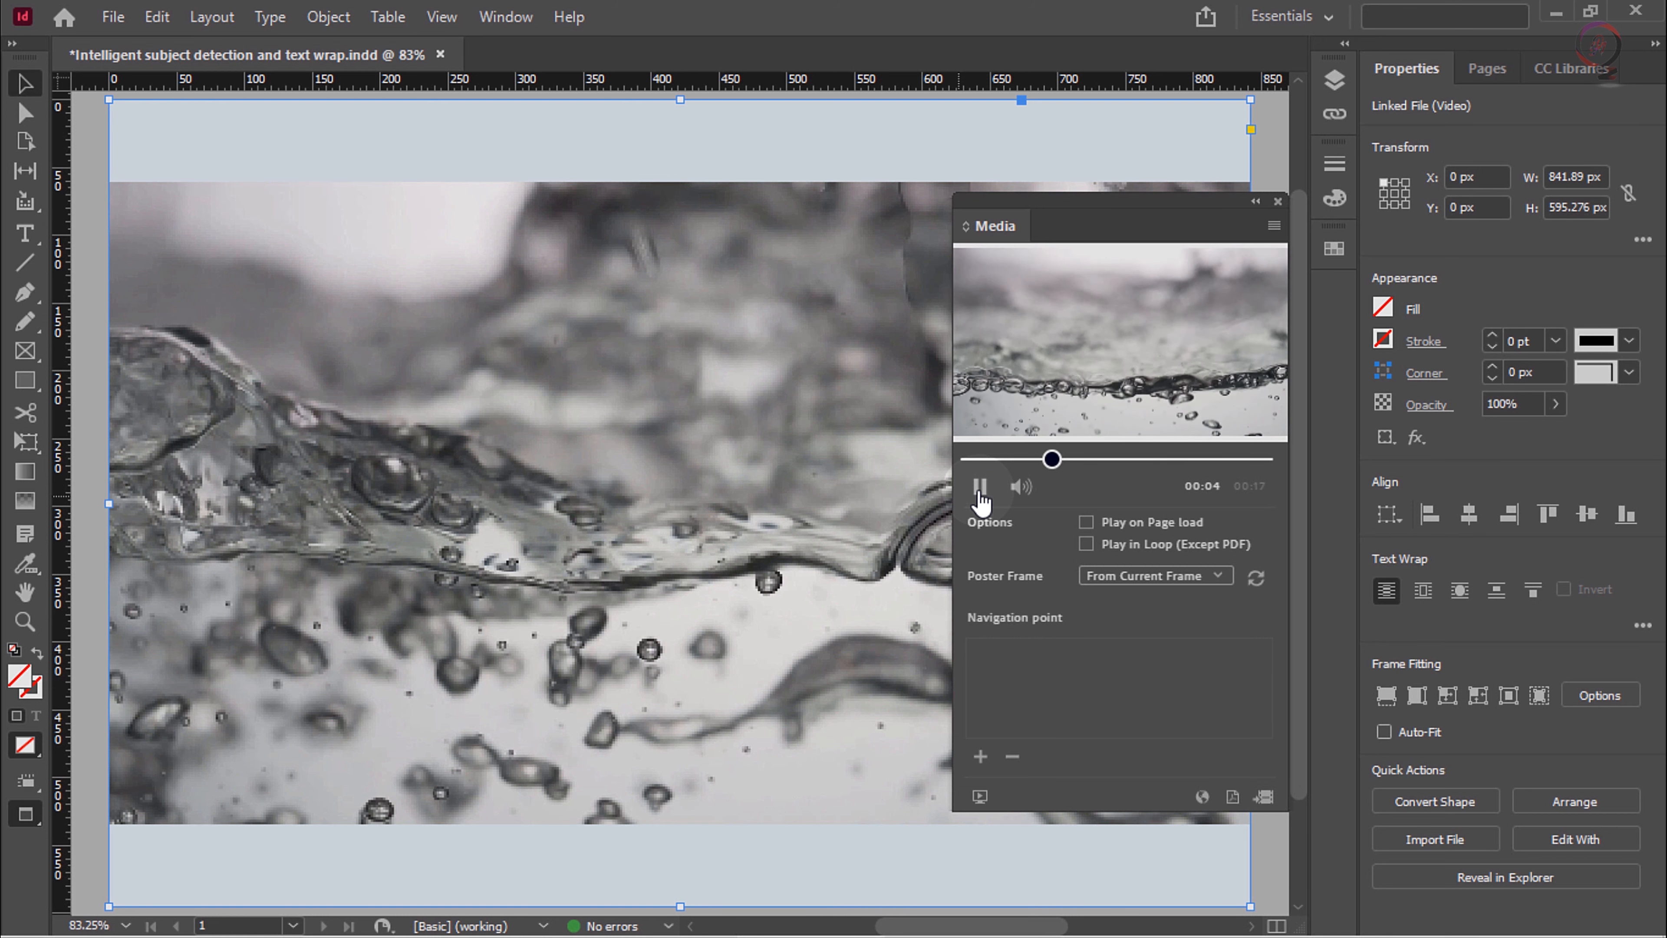
{"action": "left_click", "coordinate": [981, 493]}
{"action": "left_click", "coordinate": [980, 757]}
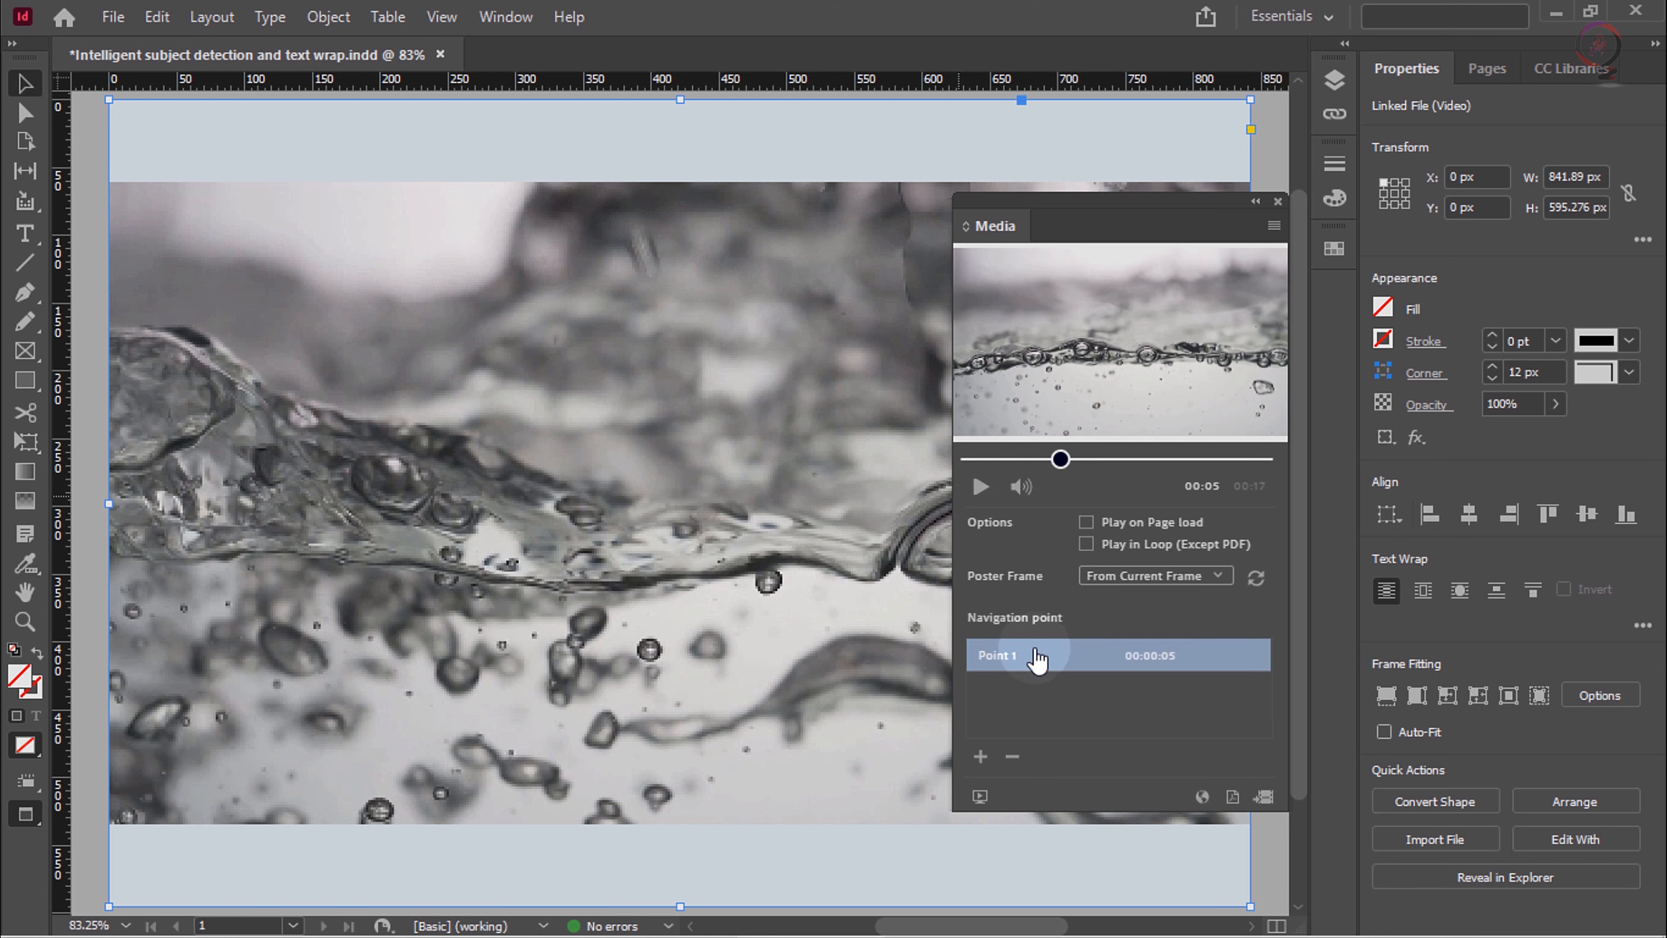
Step: Resume the video, pause it past 00:09, and add a second navigation point
{"action": "left_click", "coordinate": [981, 486]}
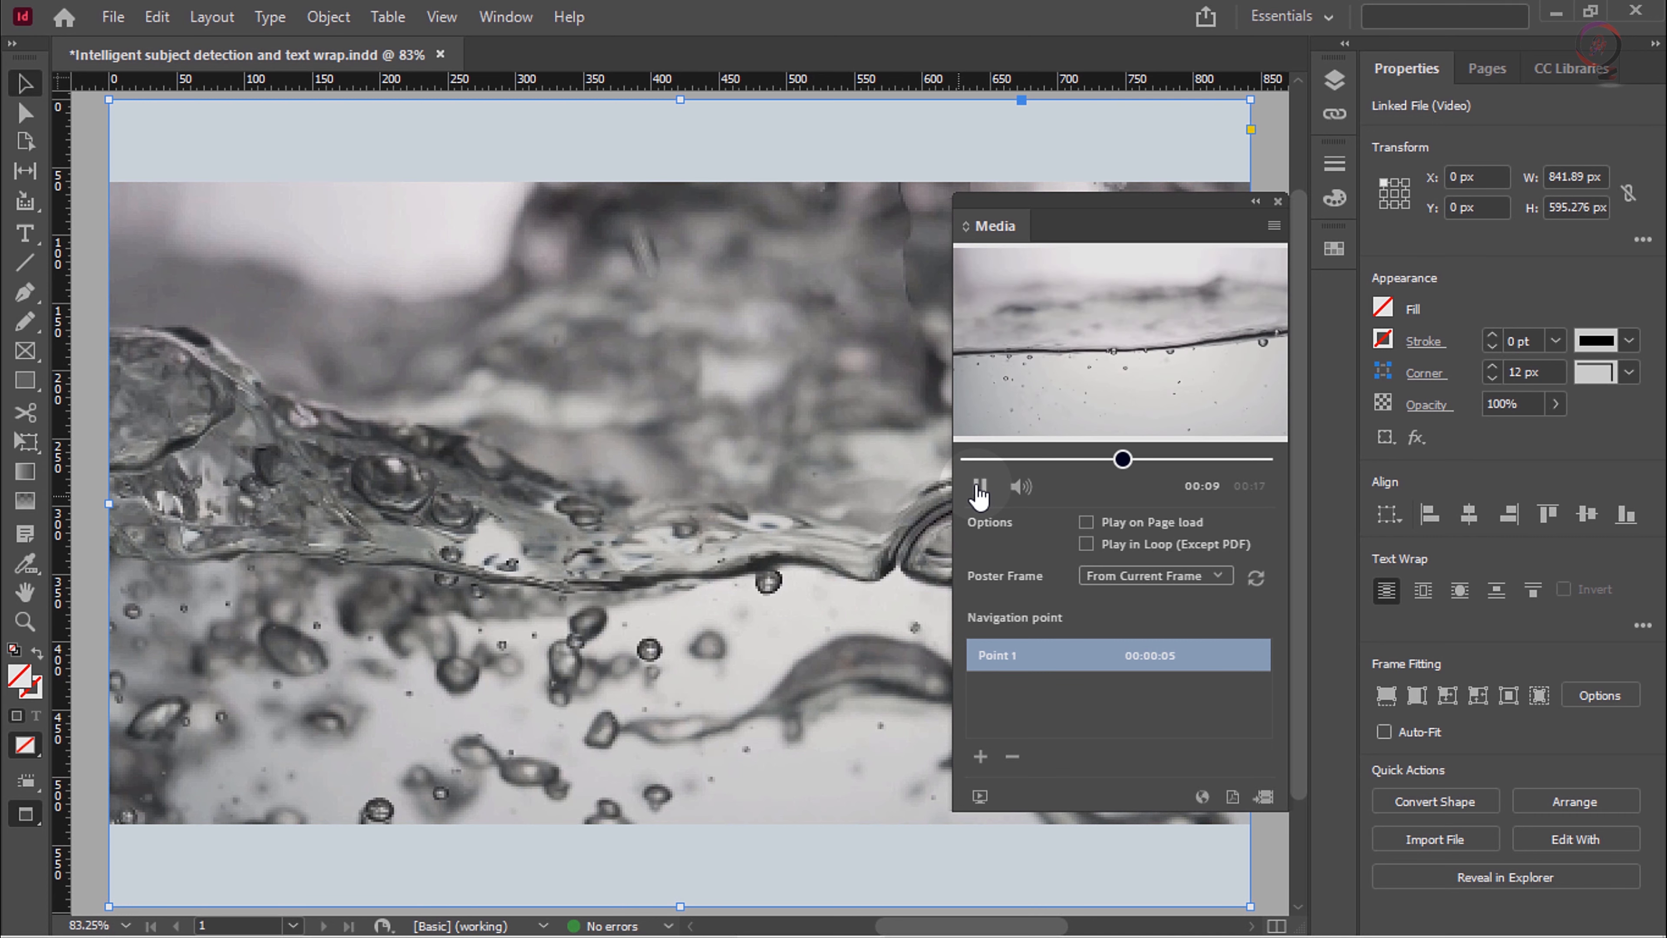
{"action": "left_click", "coordinate": [981, 486]}
{"action": "left_click", "coordinate": [981, 757]}
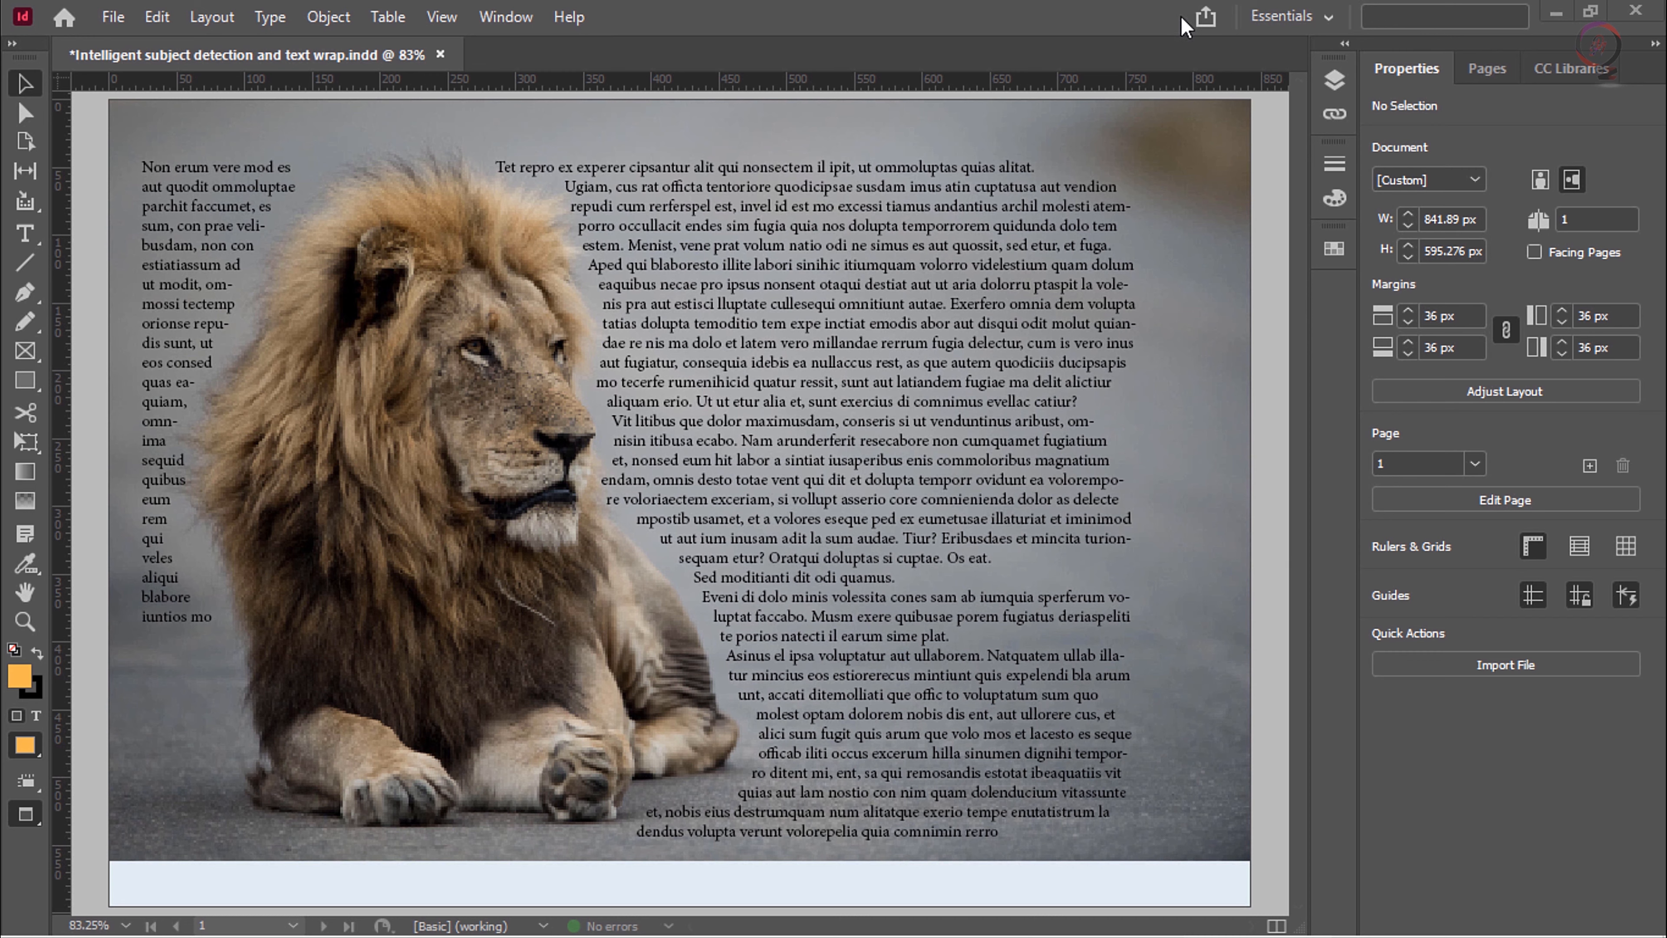
Step: View the Share for Review option among the document's sharing commands, and close the sharing options
{"action": "left_click", "coordinate": [1207, 19]}
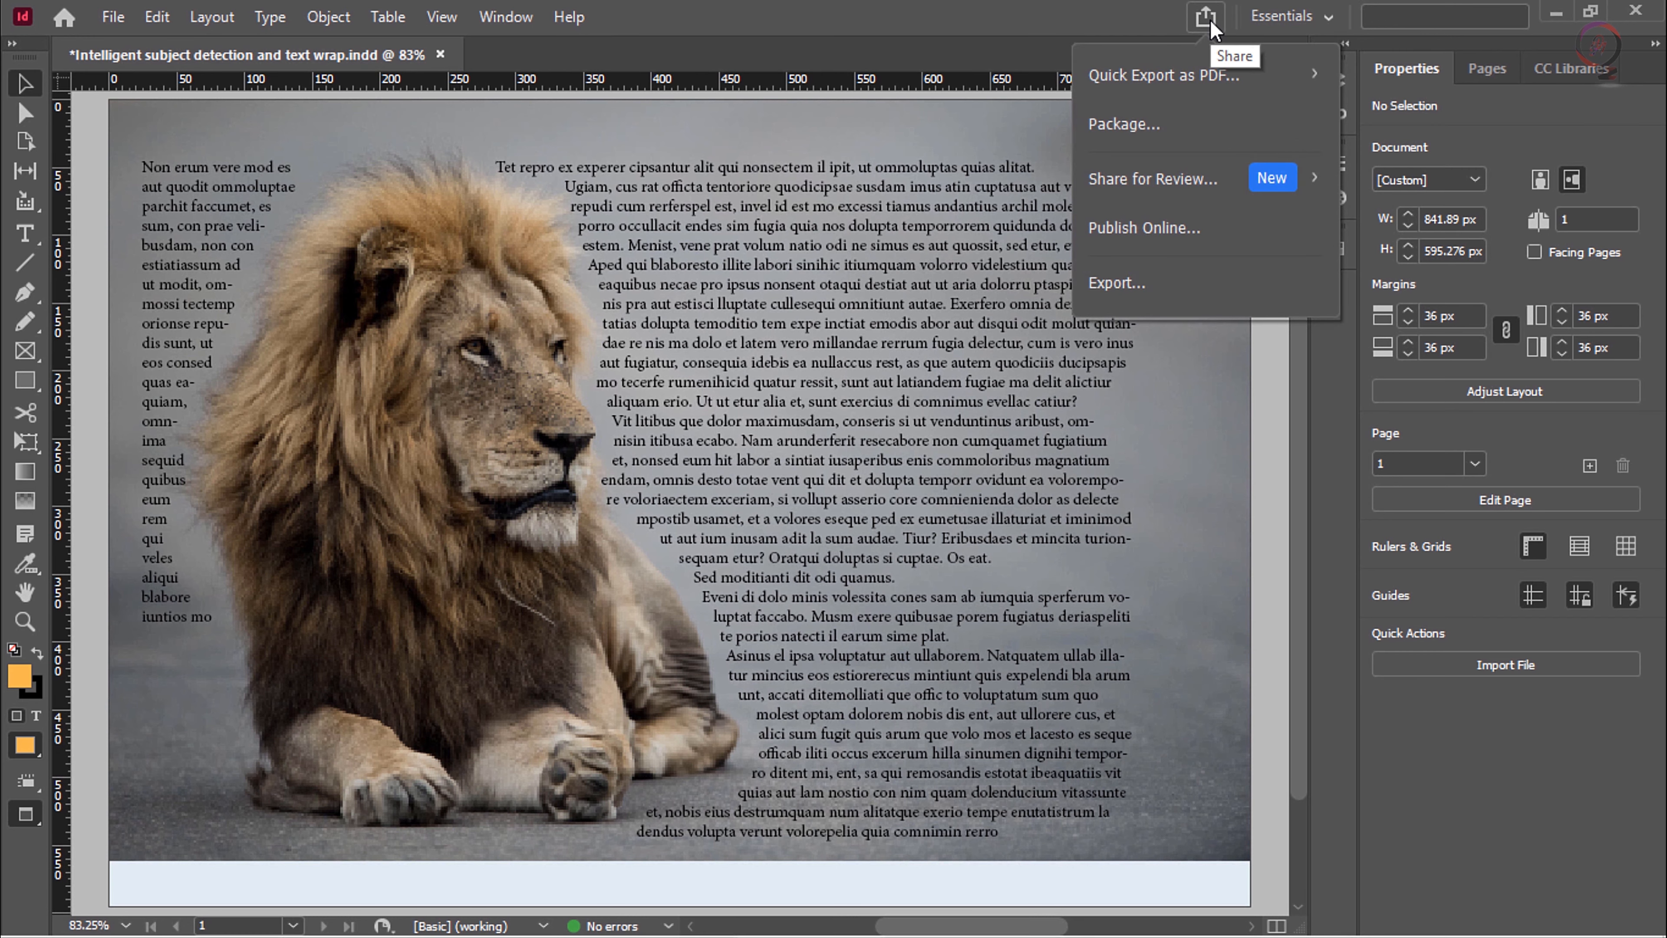
{"action": "left_click", "coordinate": [1243, 181]}
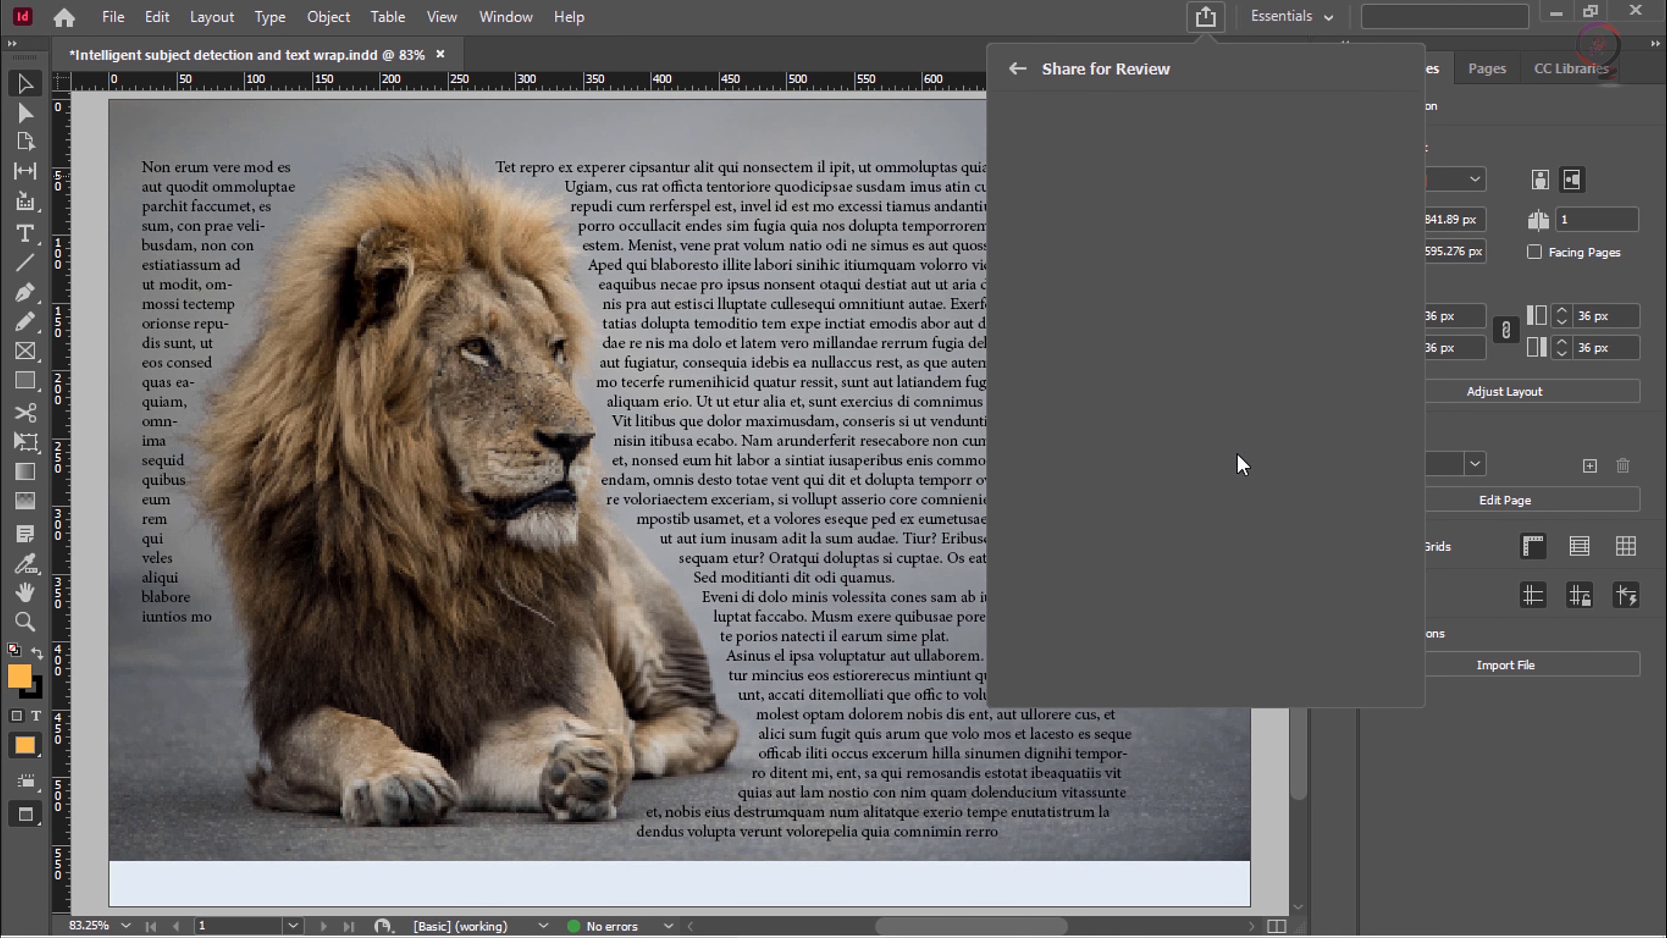
{"action": "left_click", "coordinate": [1019, 73]}
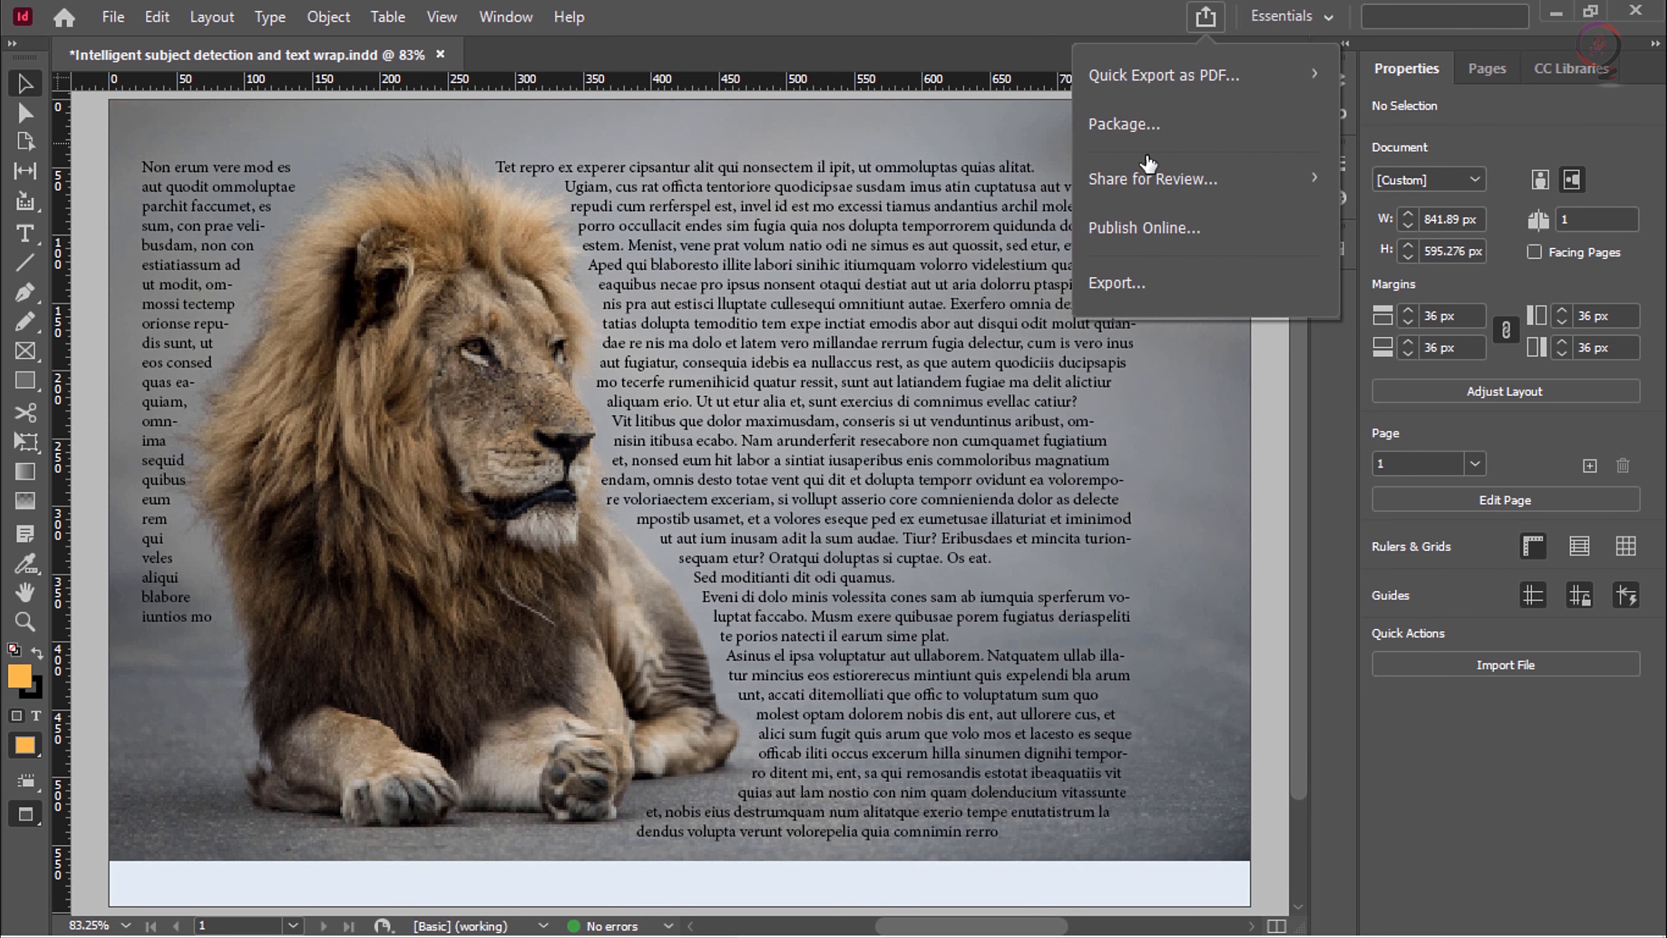
{"action": "left_click", "coordinate": [1098, 14]}
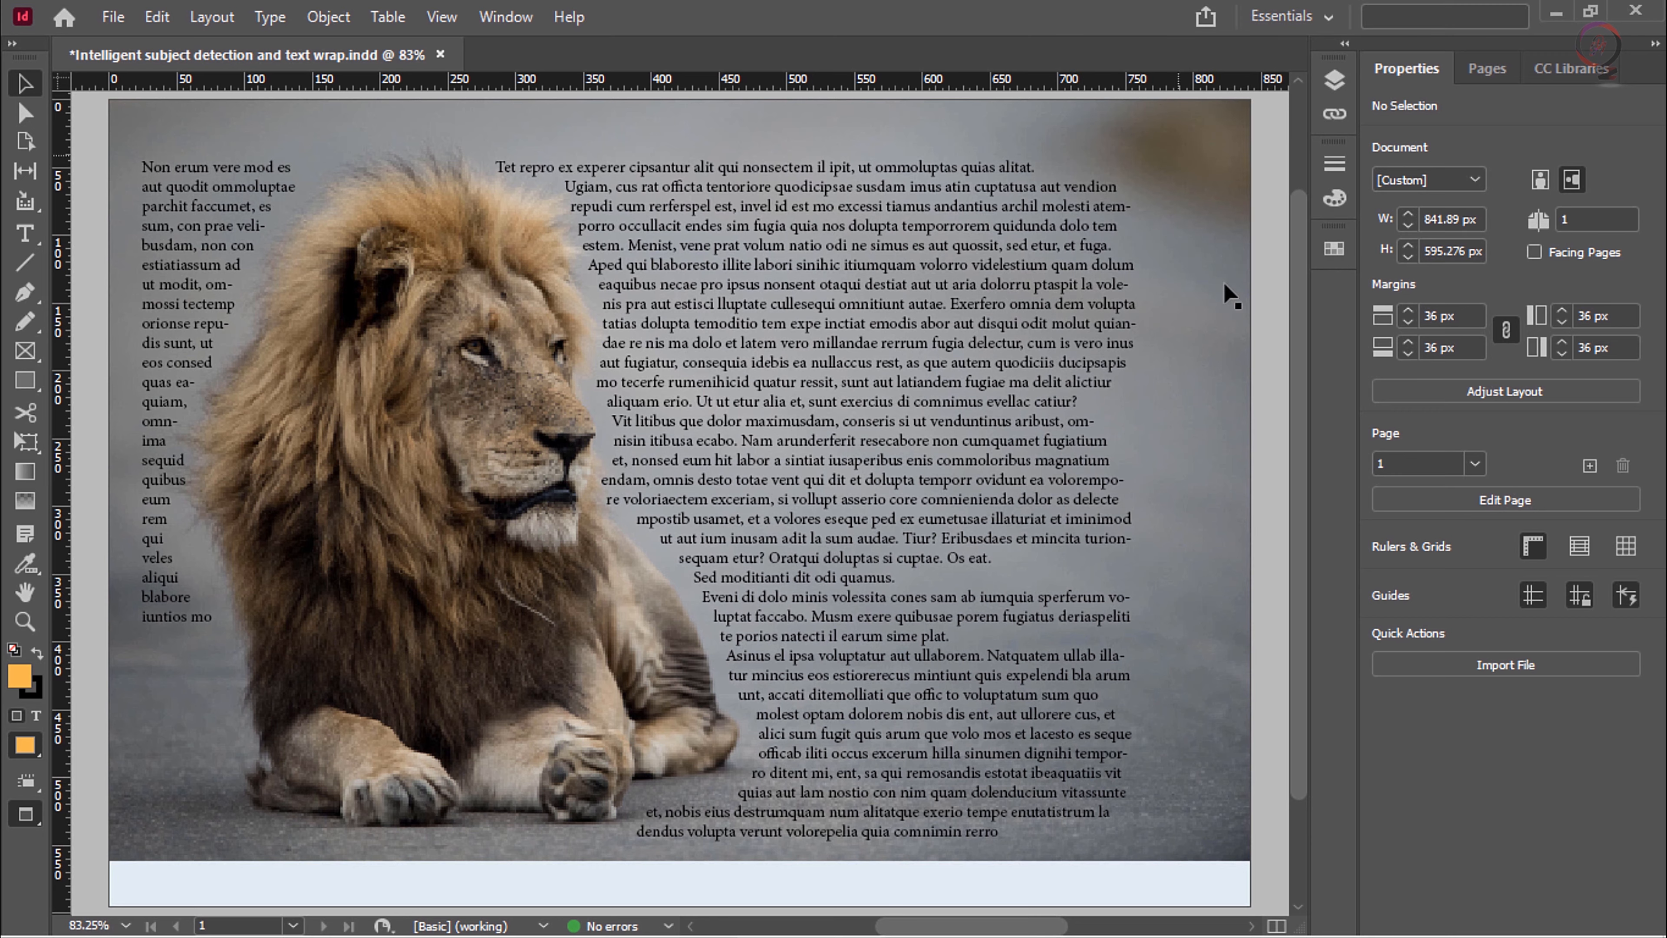